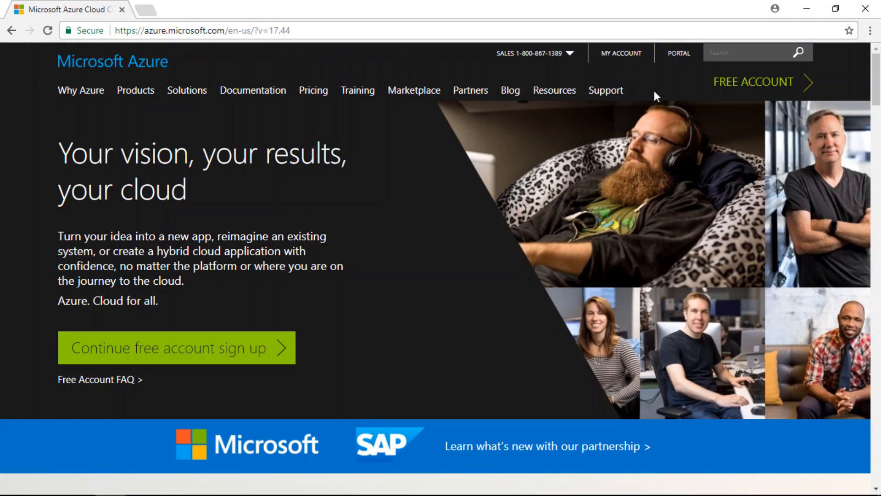
Step: Open the wp-test-vm2 virtual machine in the Azure portal and copy its public IP address
{"action": "left_click", "coordinate": [675, 54]}
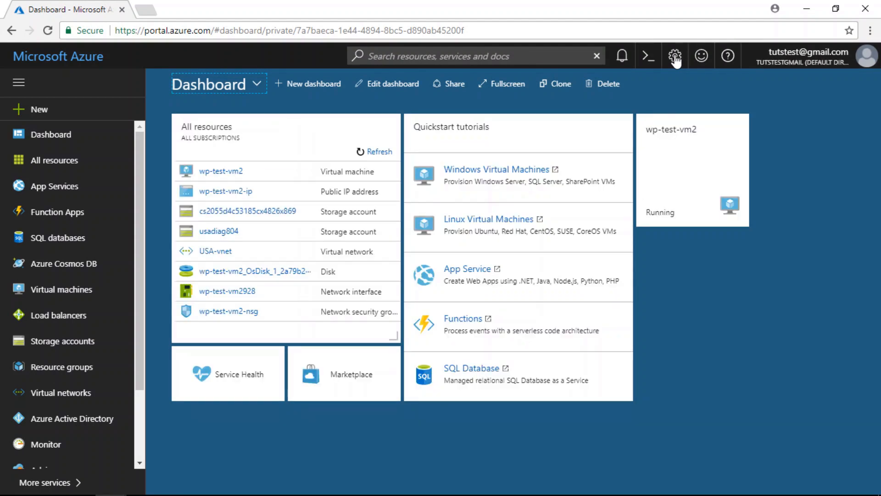
{"action": "left_click", "coordinate": [701, 156]}
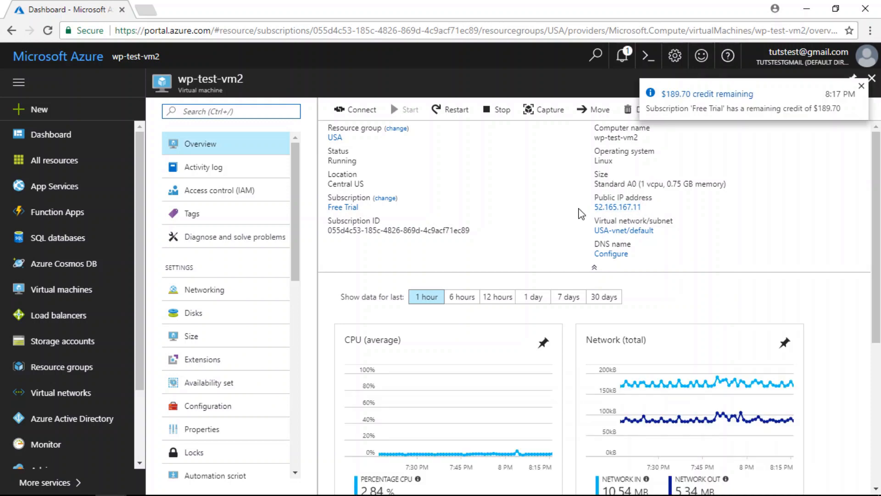
{"action": "left_click", "coordinate": [648, 208]}
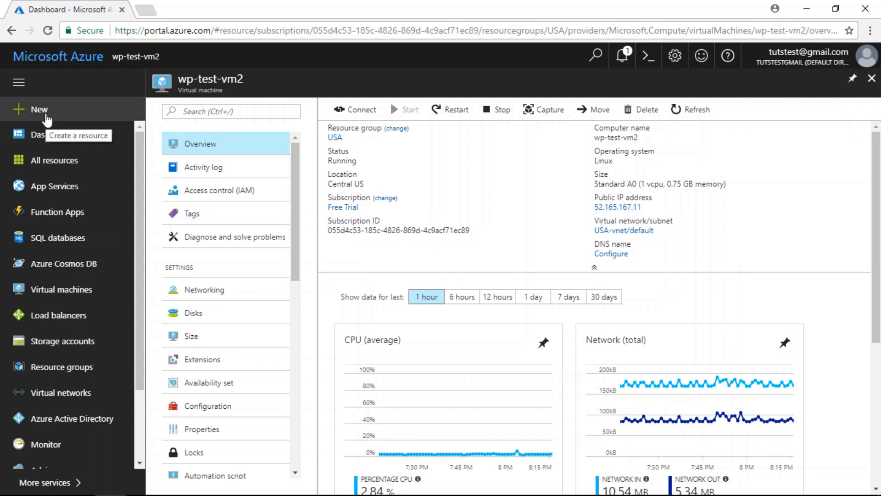
Step: Search the Marketplace for "dns zone" and start creating a Microsoft DNS zone resource
{"action": "left_click", "coordinate": [42, 110]}
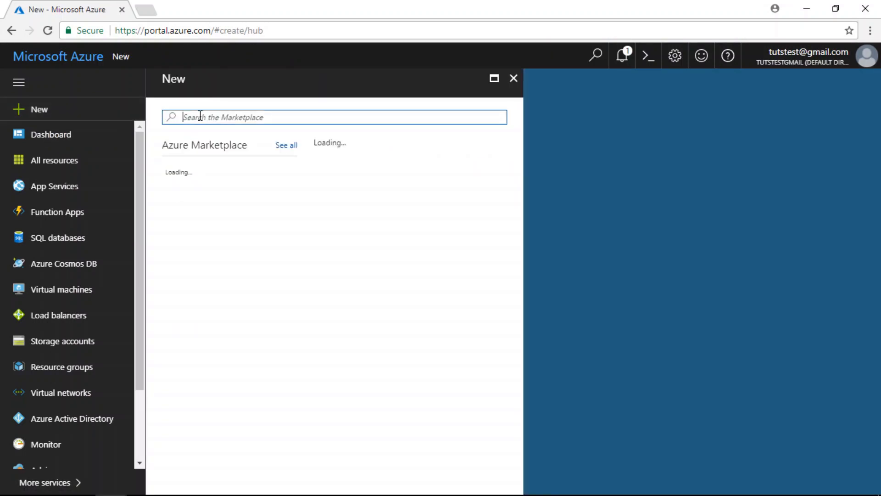
{"action": "type", "text": "dns zone"}
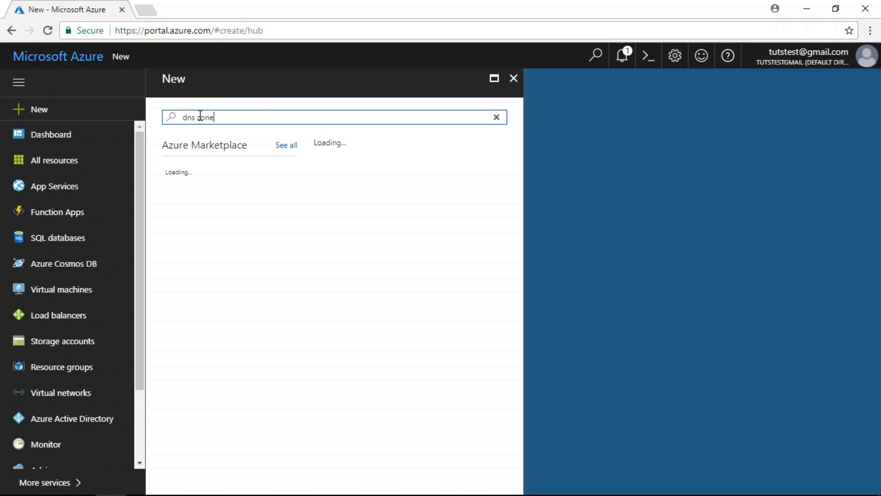
{"action": "key", "text": "Return"}
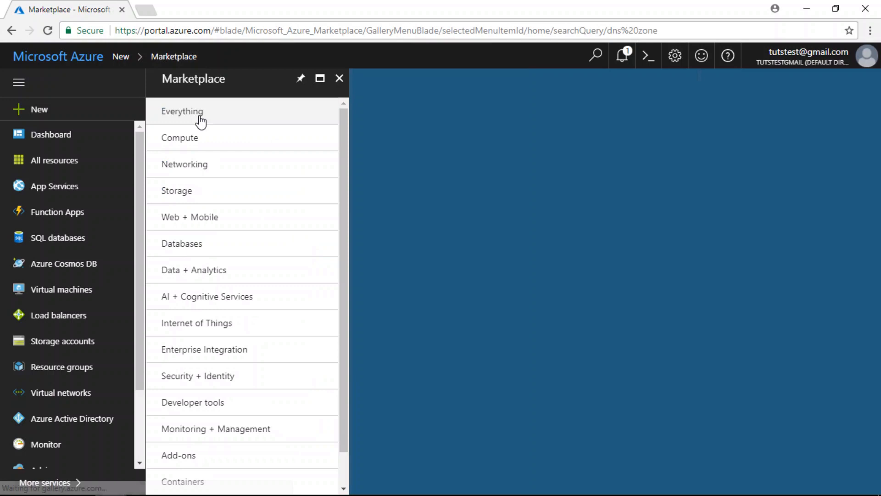
{"action": "left_click", "coordinate": [200, 118]}
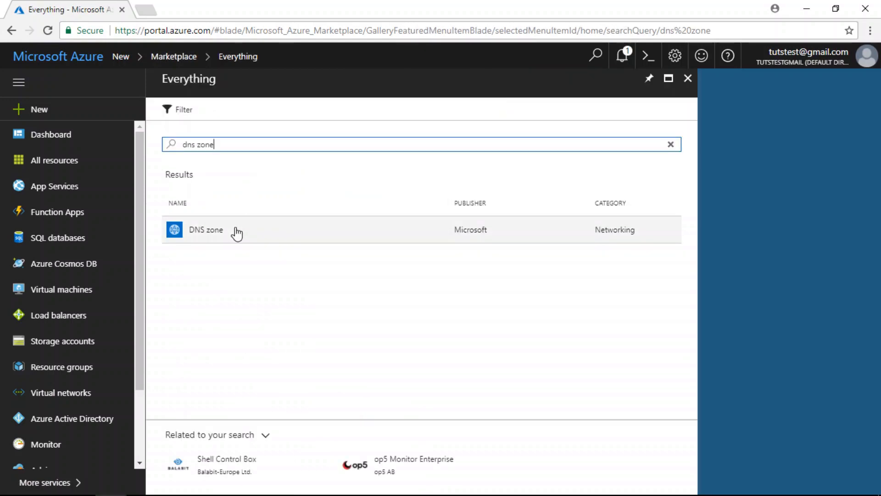
{"action": "left_click", "coordinate": [236, 234]}
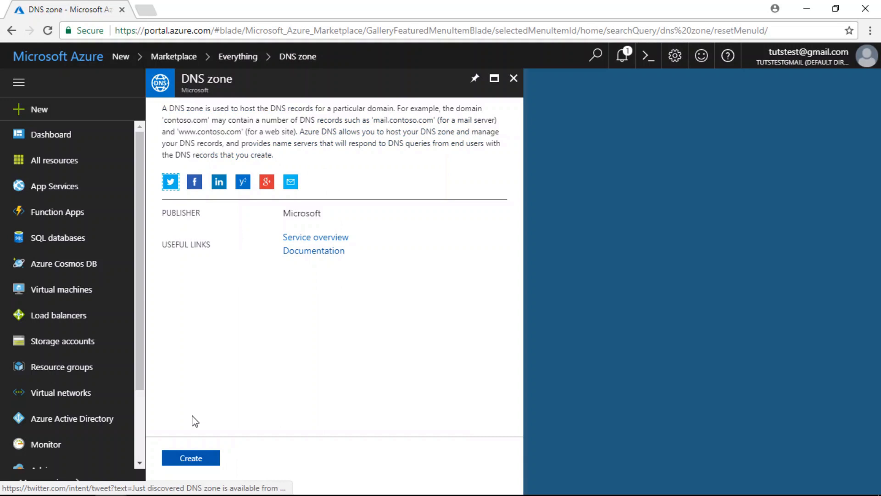
{"action": "left_click", "coordinate": [191, 458]}
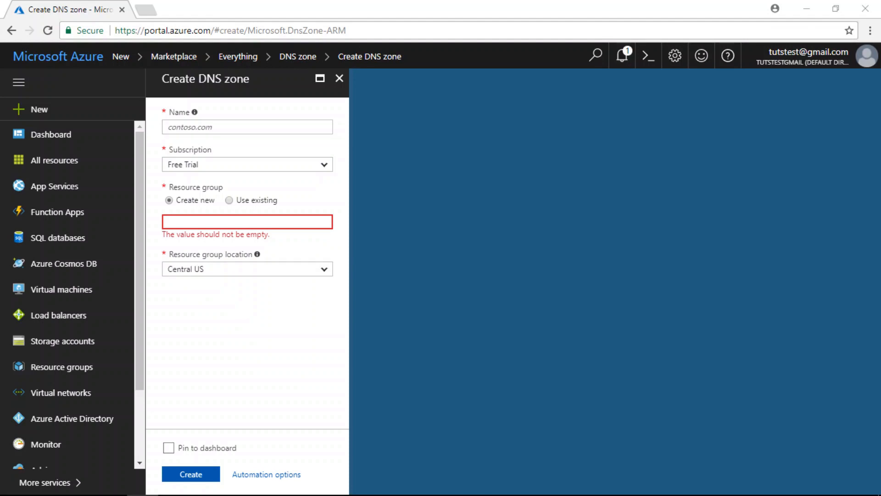
Step: Create the DNS zone 1pagezen.com in the existing resource group USA, pinned to the dashboard
{"action": "left_click", "coordinate": [236, 123]}
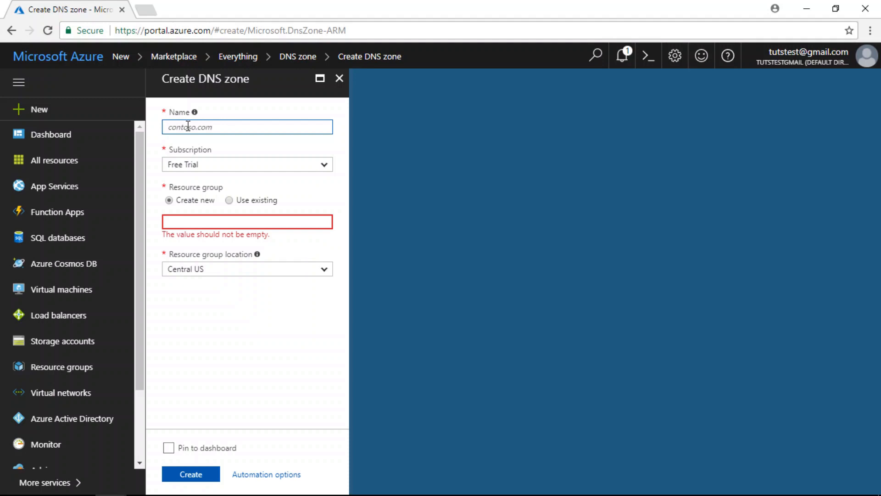
{"action": "type", "text": "1pagezen.com"}
{"action": "left_click", "coordinate": [228, 202]}
{"action": "left_click", "coordinate": [213, 219]}
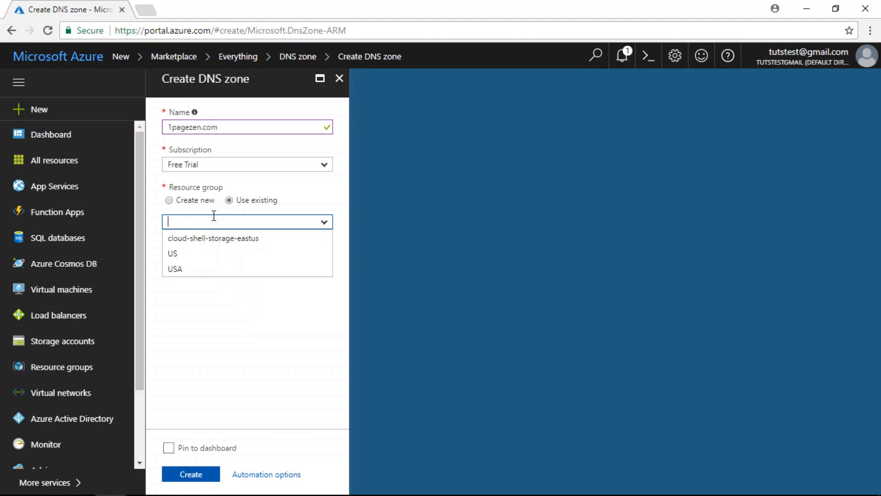
{"action": "left_click", "coordinate": [185, 270]}
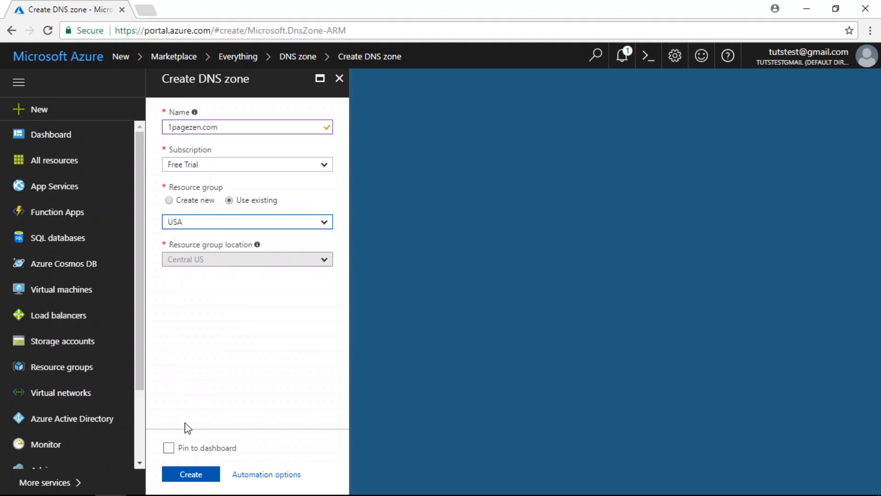
{"action": "left_click", "coordinate": [168, 448]}
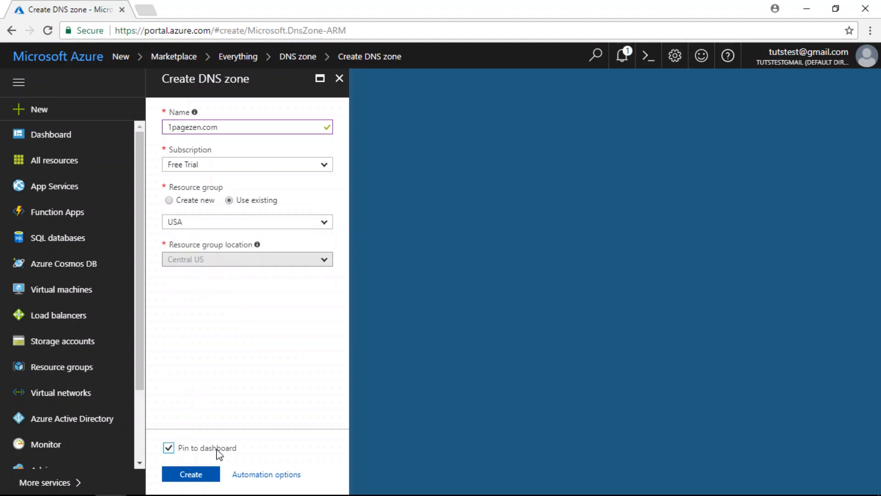
{"action": "left_click", "coordinate": [181, 474]}
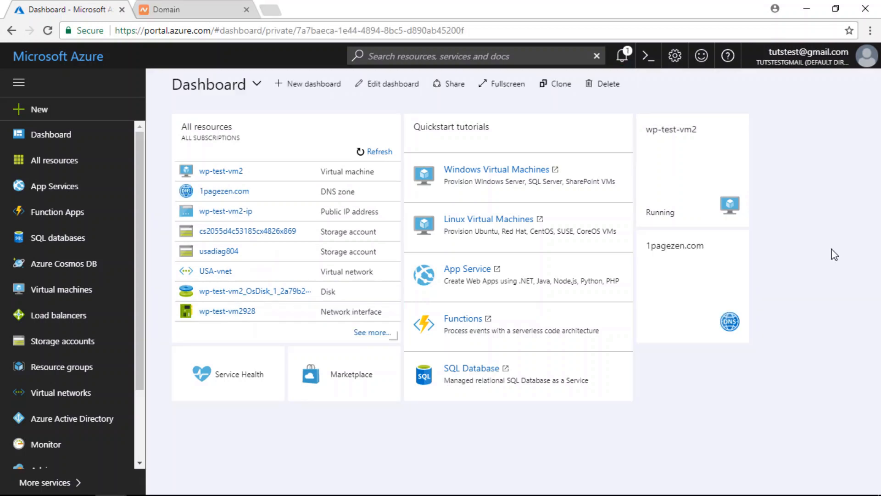
Step: Add an A record set to the 1pagezen.com zone with a TTL of 300 seconds and IP address 52.165.167.11
{"action": "left_click", "coordinate": [689, 302]}
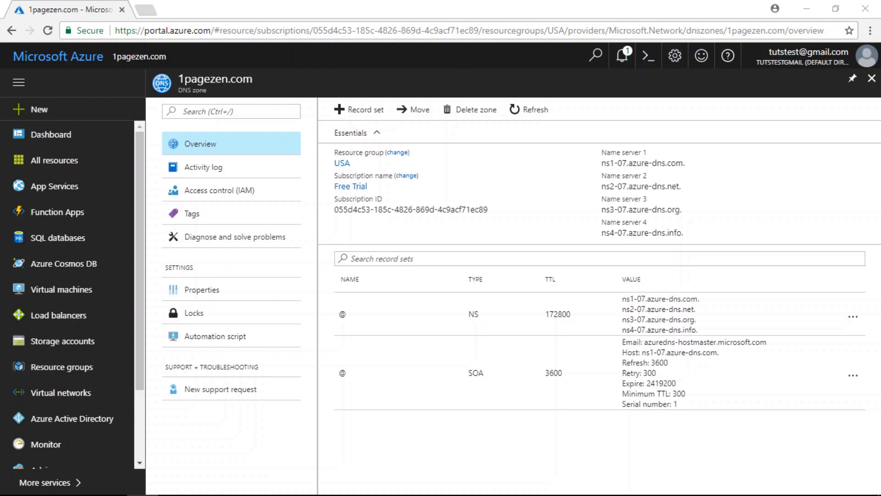
{"action": "left_click", "coordinate": [355, 113]}
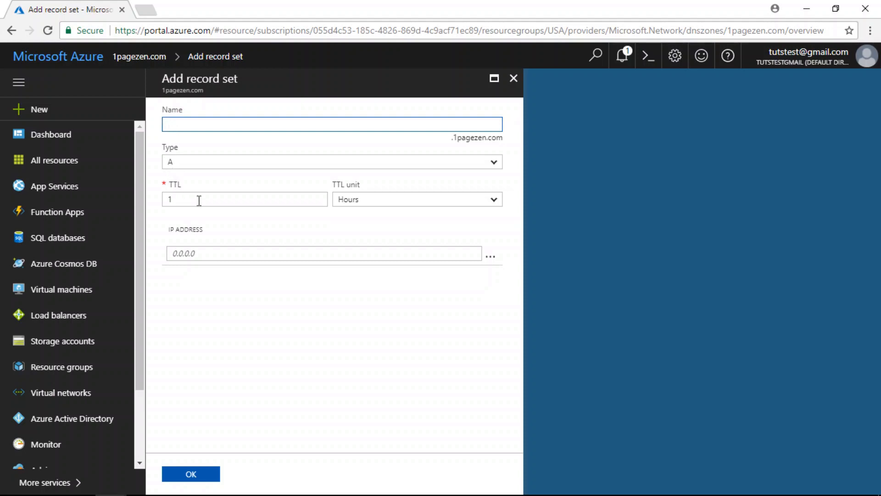
{"action": "left_click", "coordinate": [262, 203]}
{"action": "type", "text": "2"}
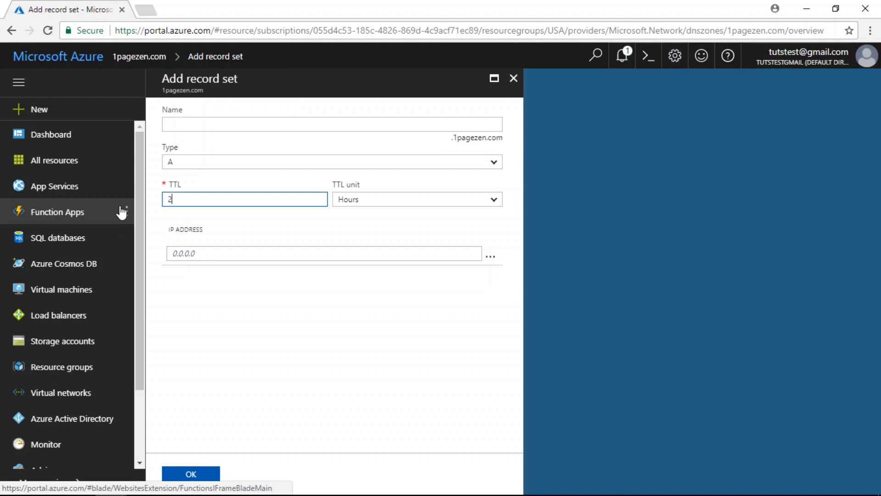
{"action": "type", "text": "00"}
{"action": "left_click", "coordinate": [394, 199]}
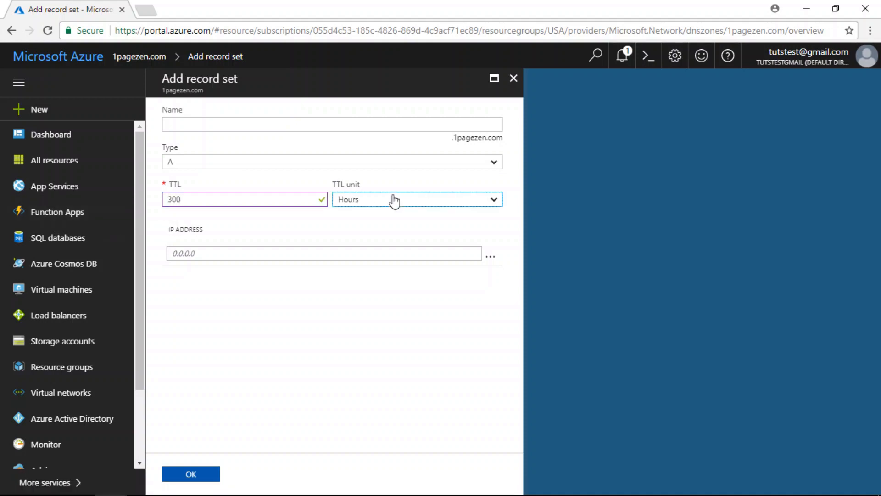
{"action": "left_click", "coordinate": [362, 216]}
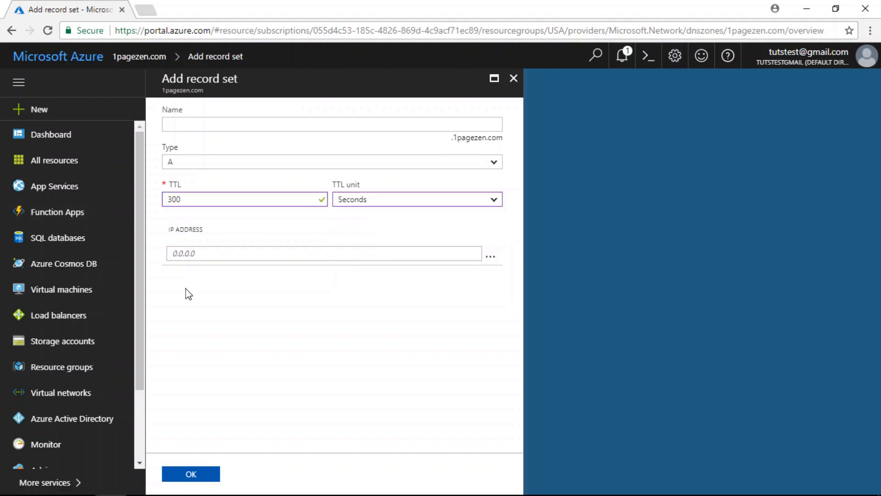
{"action": "left_click", "coordinate": [207, 255]}
{"action": "type", "text": "52.165.167.11"}
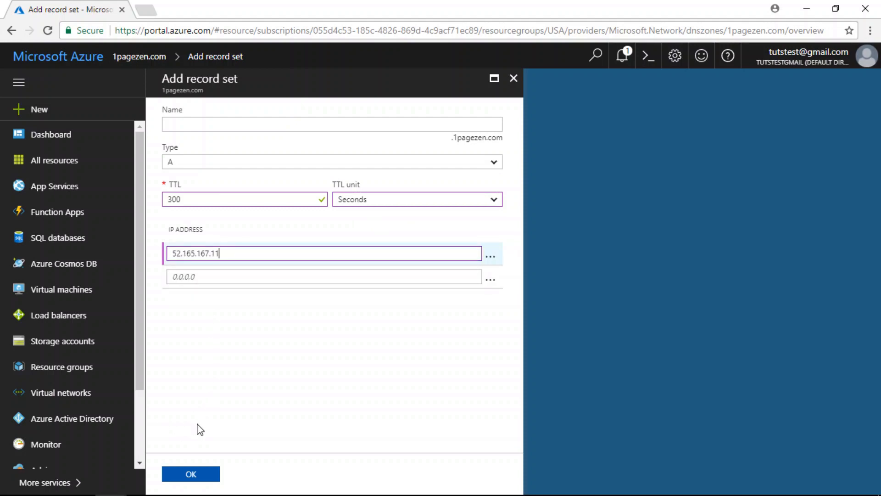
{"action": "left_click", "coordinate": [190, 473]}
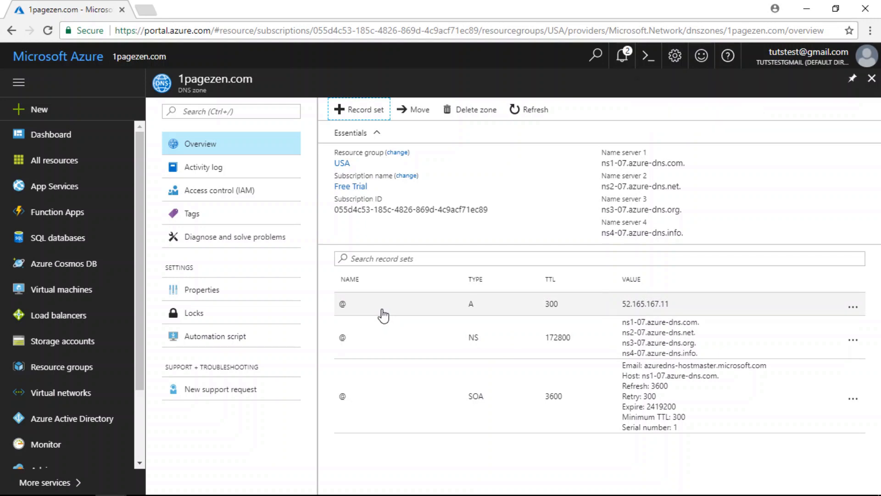
Step: Add a CNAME record set named www with a TTL of 300 seconds and the alias 1pagezen.com
{"action": "left_click", "coordinate": [366, 110]}
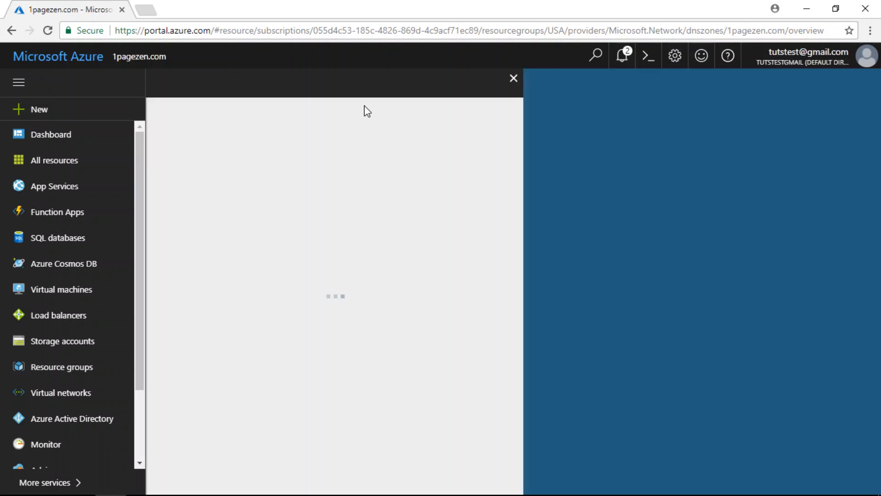
{"action": "left_click", "coordinate": [230, 169]}
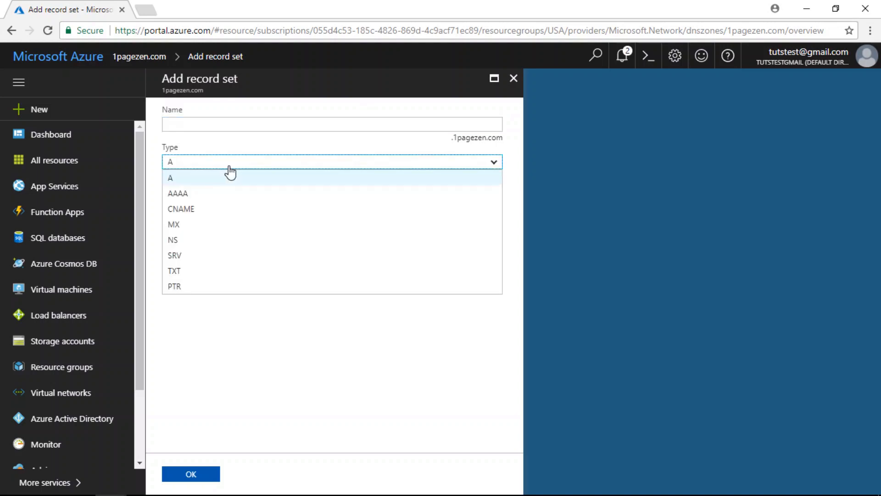
{"action": "left_click", "coordinate": [190, 211]}
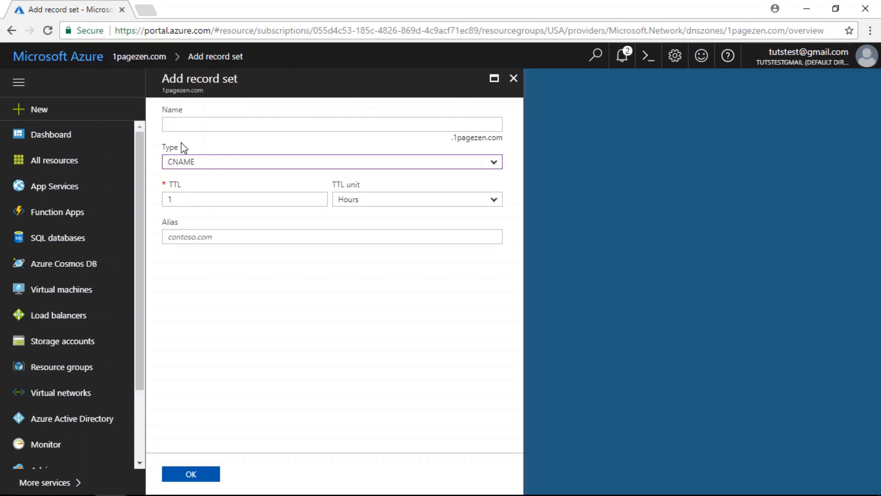
{"action": "left_click", "coordinate": [169, 123]}
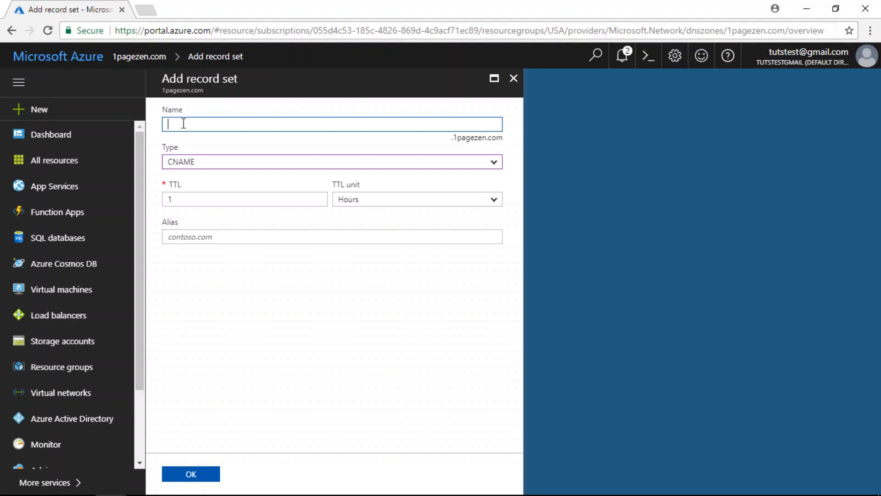
{"action": "type", "text": "www"}
{"action": "left_click", "coordinate": [186, 202]}
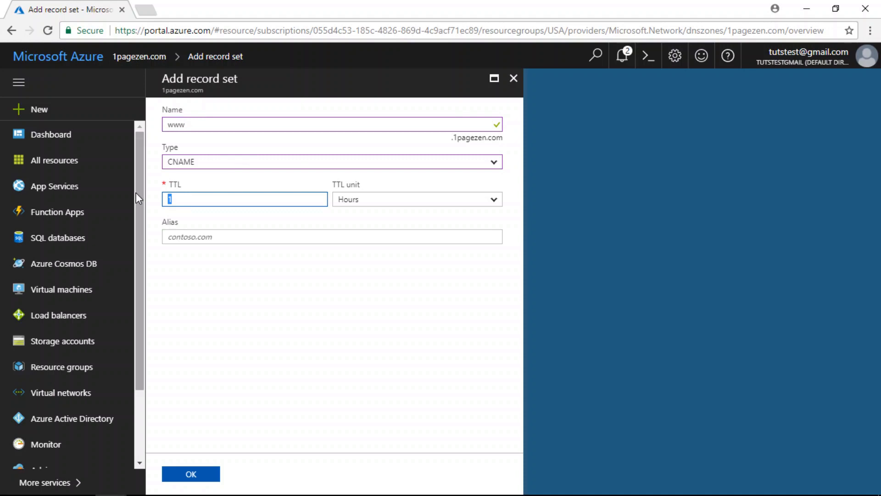
{"action": "type", "text": "300"}
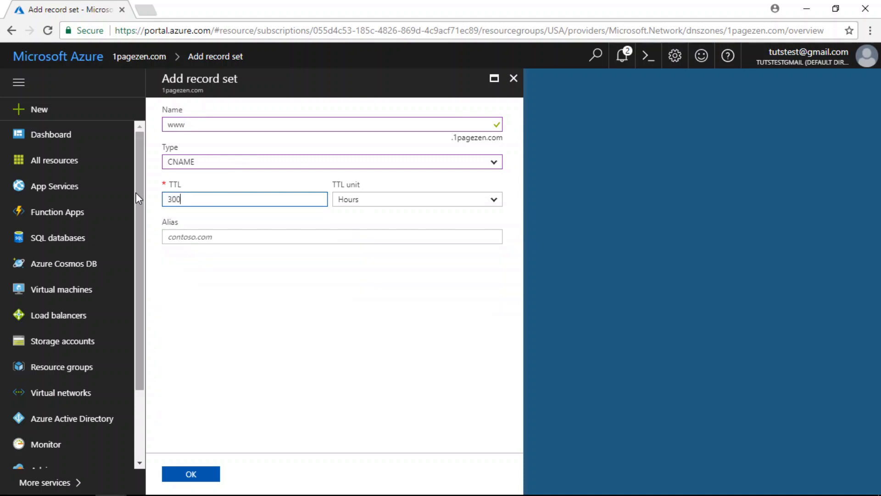
{"action": "left_click", "coordinate": [362, 202]}
{"action": "left_click", "coordinate": [361, 216]}
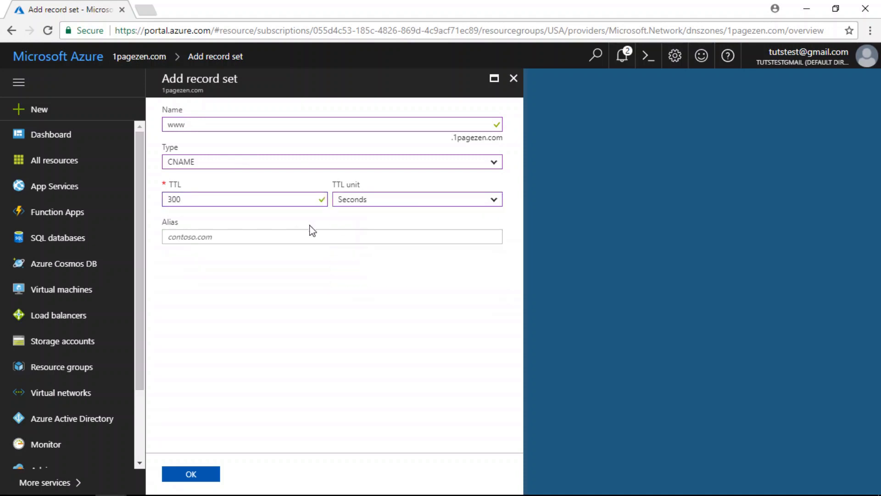
{"action": "left_click", "coordinate": [293, 237]}
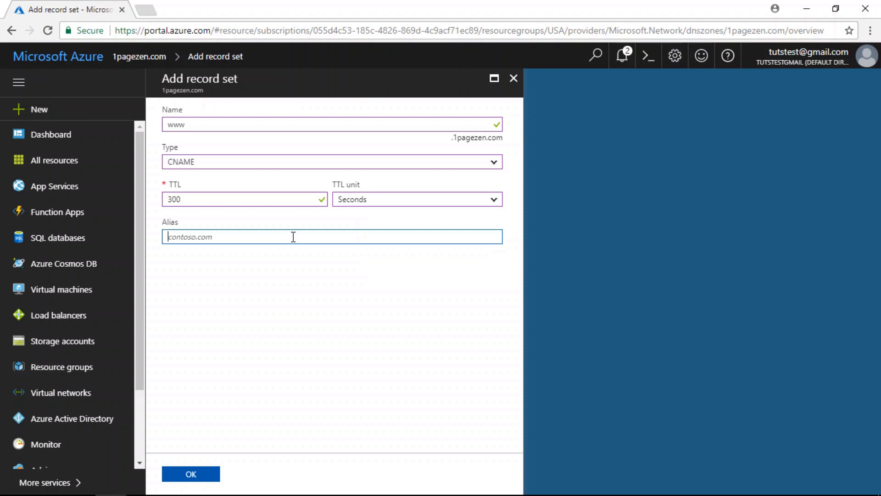
{"action": "type", "text": "1pagezen.com"}
{"action": "left_click", "coordinate": [182, 477]}
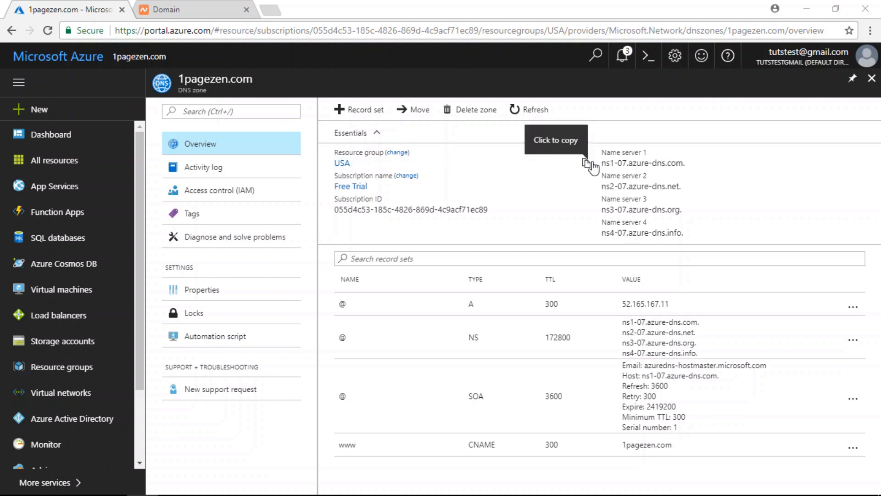
Step: Copy the zone's name server 1 address and paste it as Nameserver 1 in the domain's custom DNS settings on Namecheap
{"action": "mouse_move", "coordinate": [604, 163]}
{"action": "mouse_move", "coordinate": [603, 163]}
{"action": "left_mouse_down"}
{"action": "mouse_move", "coordinate": [673, 166]}
{"action": "mouse_move", "coordinate": [607, 164]}
{"action": "mouse_move", "coordinate": [604, 155]}
{"action": "left_mouse_up"}
{"action": "left_click_drag", "start_coordinate": [690, 164], "coordinate": [605, 164]}
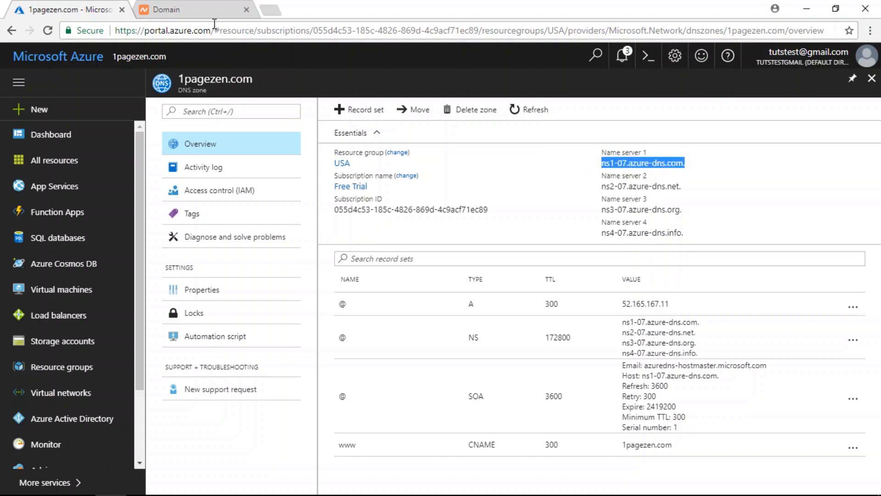
{"action": "left_click", "coordinate": [209, 10]}
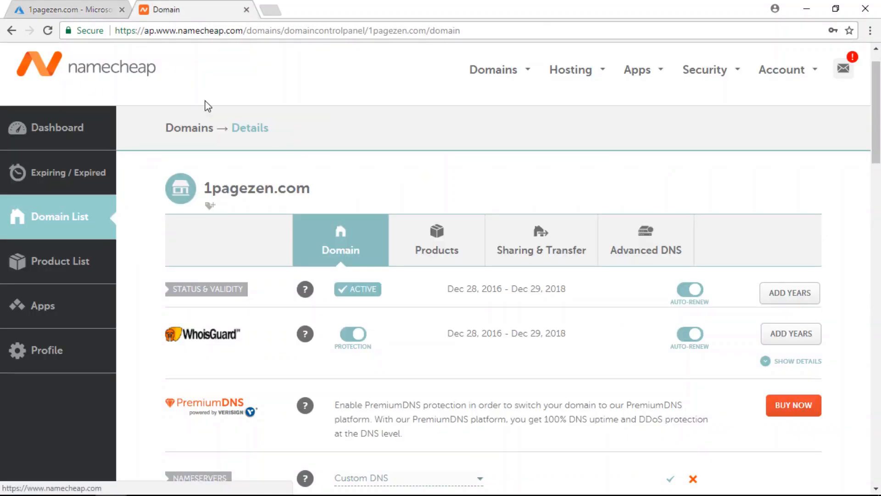
{"action": "scroll", "coordinate": [875, 110], "scroll_direction": "down", "scroll_amount": 7}
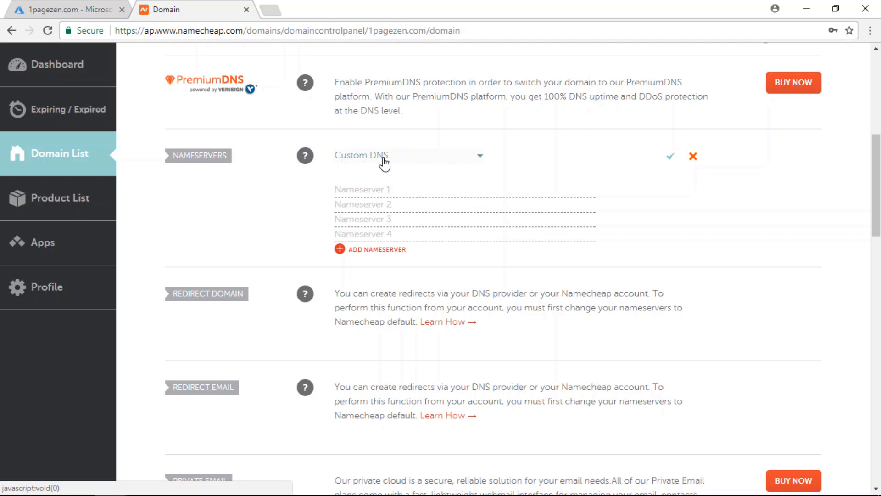
{"action": "left_click", "coordinate": [381, 189]}
{"action": "key", "text": "ctrl+v"}
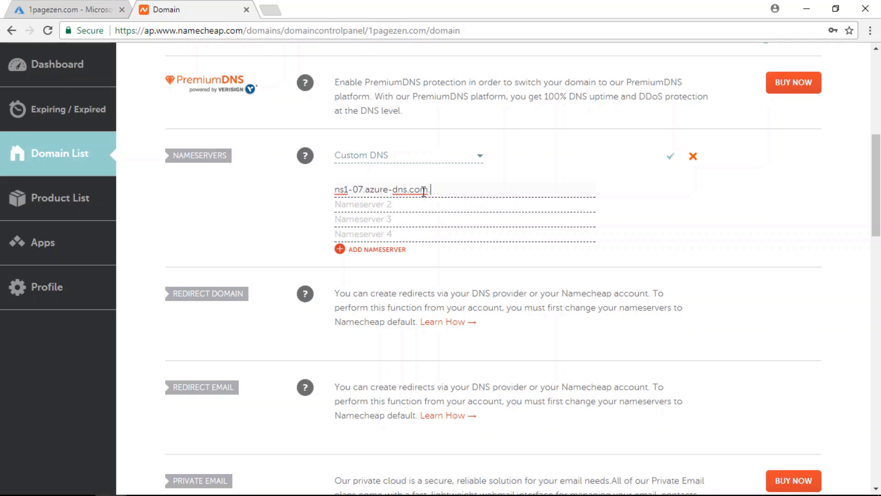
Step: Copy name server 2 (ns2-07.azure-dns.net.) from the Azure DNS zone into Nameserver 2 of the domain's custom DNS on Namecheap
{"action": "left_click", "coordinate": [64, 13]}
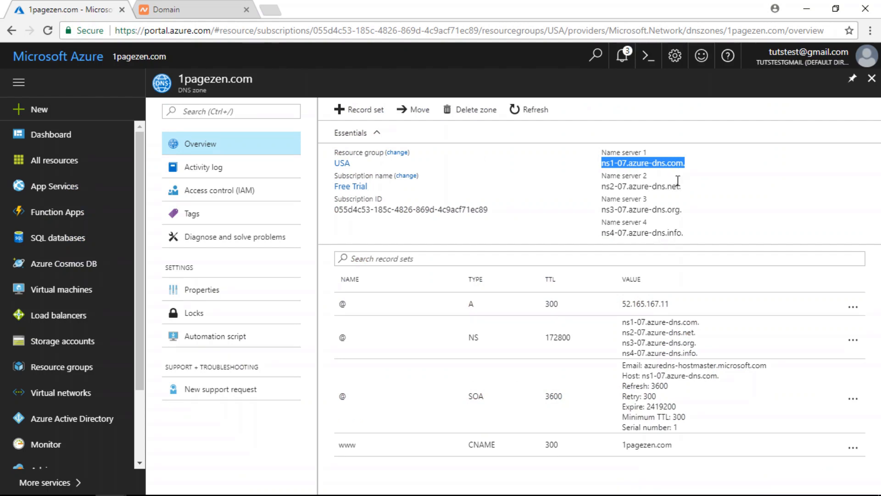
{"action": "left_click_drag", "start_coordinate": [684, 186], "coordinate": [603, 188]}
{"action": "key", "text": "ctrl+c"}
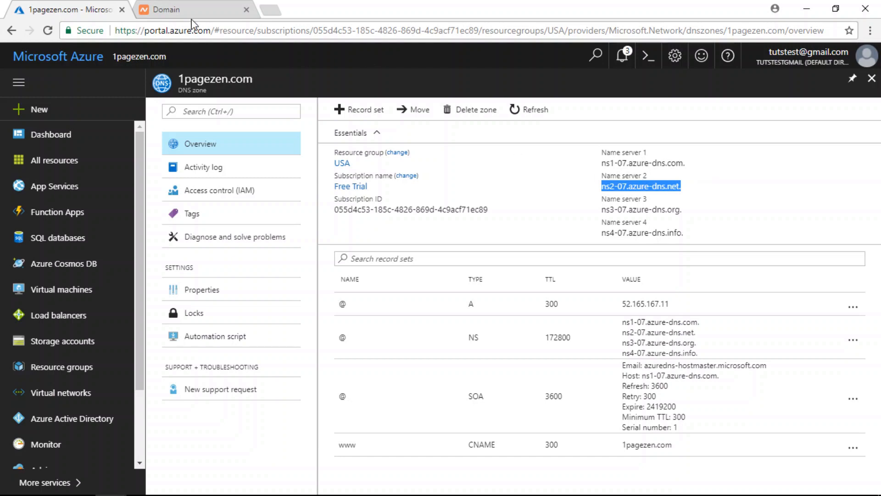
{"action": "left_click", "coordinate": [193, 13]}
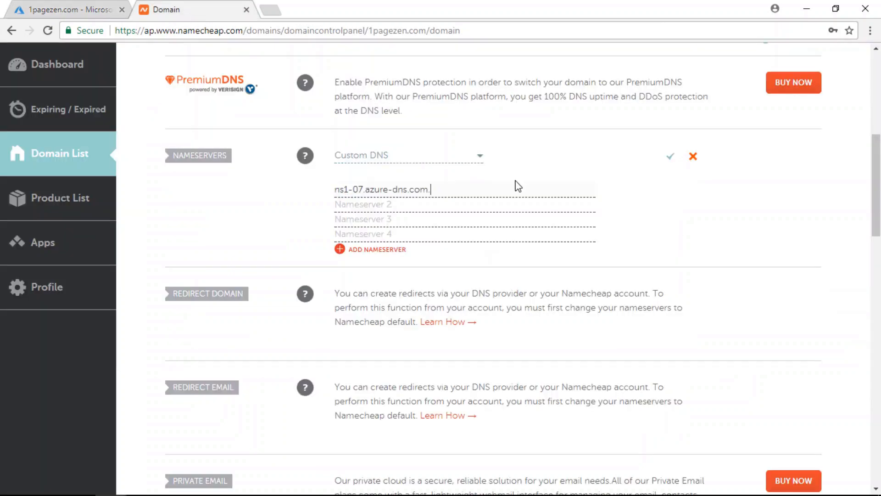
{"action": "left_click", "coordinate": [427, 208]}
{"action": "key", "text": "ctrl+v"}
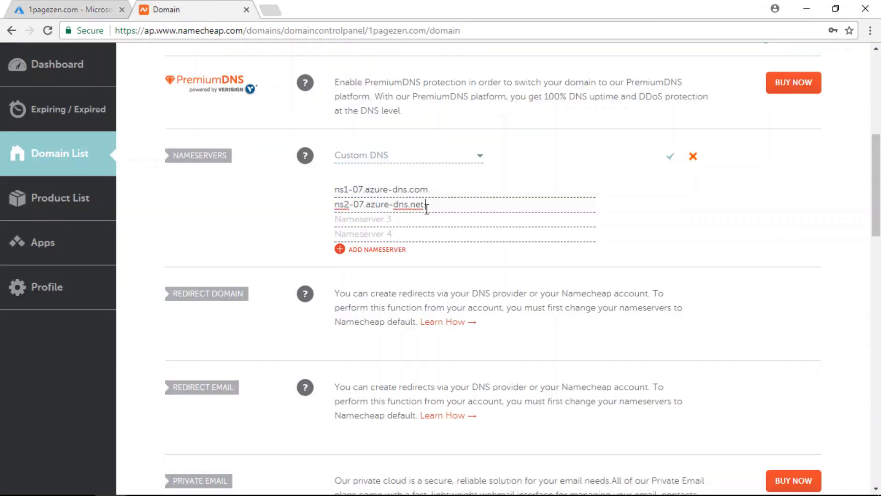
Step: Copy name server 3 (ns3-07.azure-dns.org.) from the Azure DNS zone into Nameserver 3 on Namecheap
{"action": "left_click", "coordinate": [82, 10]}
{"action": "left_click_drag", "start_coordinate": [684, 210], "coordinate": [603, 212]}
{"action": "key", "text": "ctrl+c"}
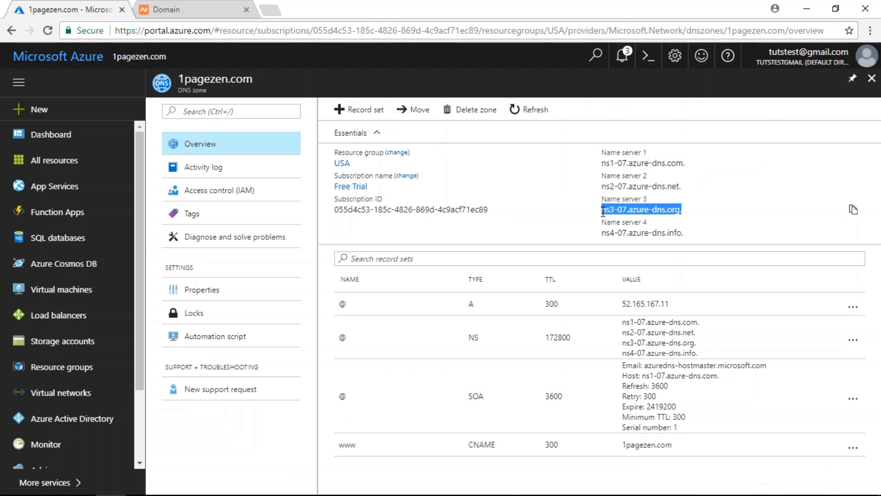
{"action": "left_click", "coordinate": [223, 9]}
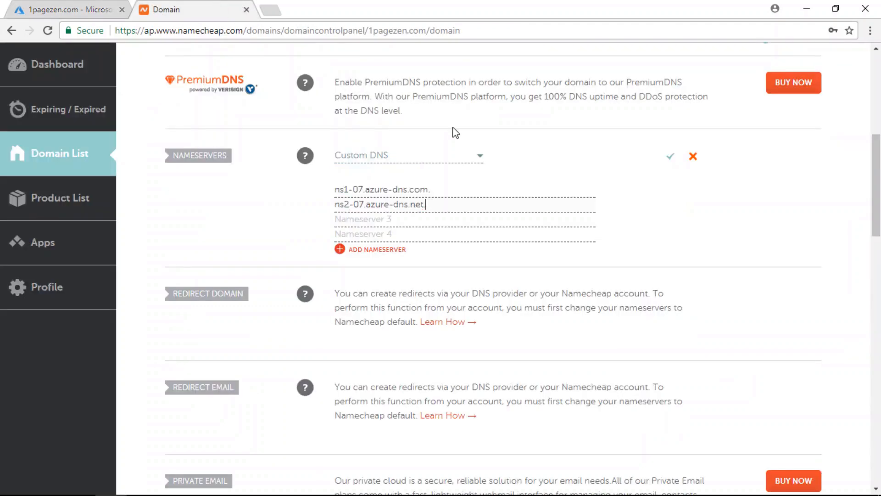
{"action": "left_click", "coordinate": [434, 220]}
{"action": "key", "text": "ctrl+v"}
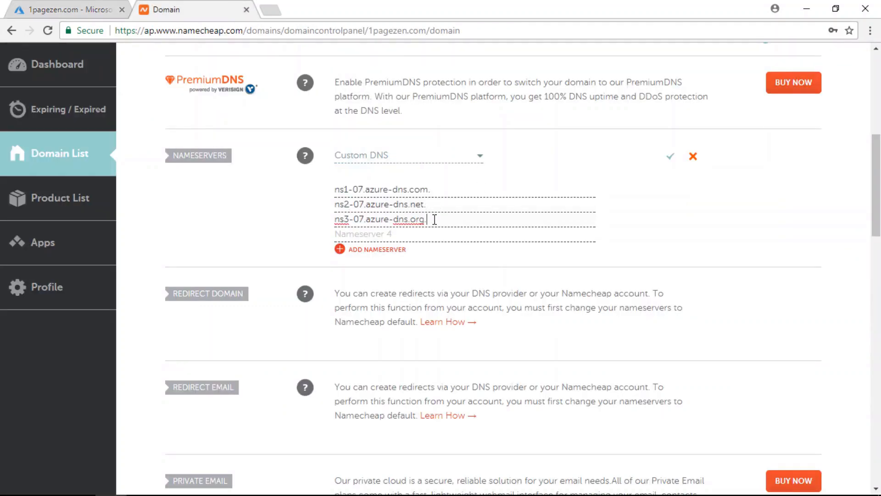
Step: Copy name server 4 (ns4-07.azure-dns.info.) from the Azure DNS zone into Nameserver 4 on Namecheap and save the custom nameservers
{"action": "left_click", "coordinate": [77, 17]}
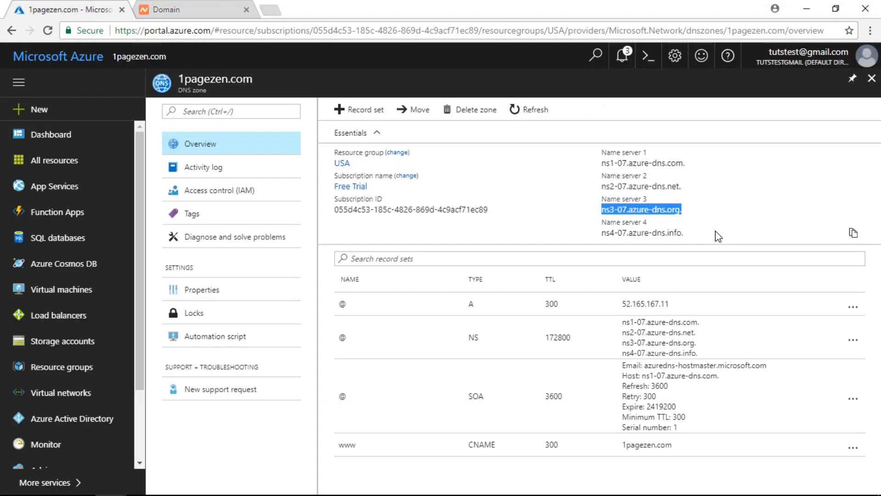
{"action": "left_click_drag", "start_coordinate": [685, 233], "coordinate": [603, 233]}
{"action": "key", "text": "ctrl+c"}
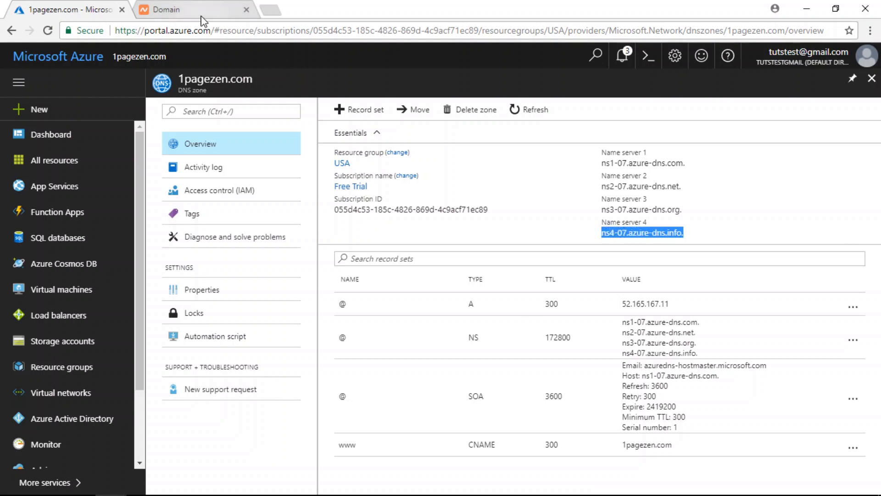
{"action": "left_click", "coordinate": [201, 16]}
{"action": "left_click", "coordinate": [414, 235]}
{"action": "key", "text": "ctrl+v"}
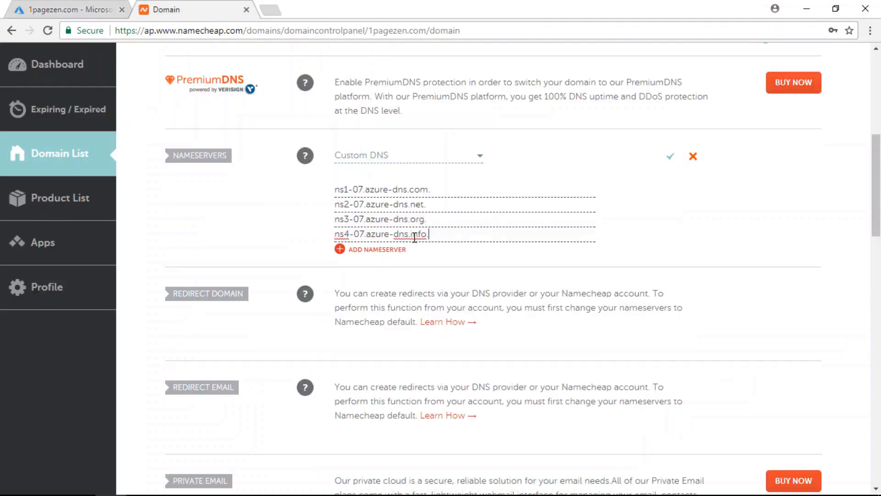
{"action": "left_click", "coordinate": [671, 158]}
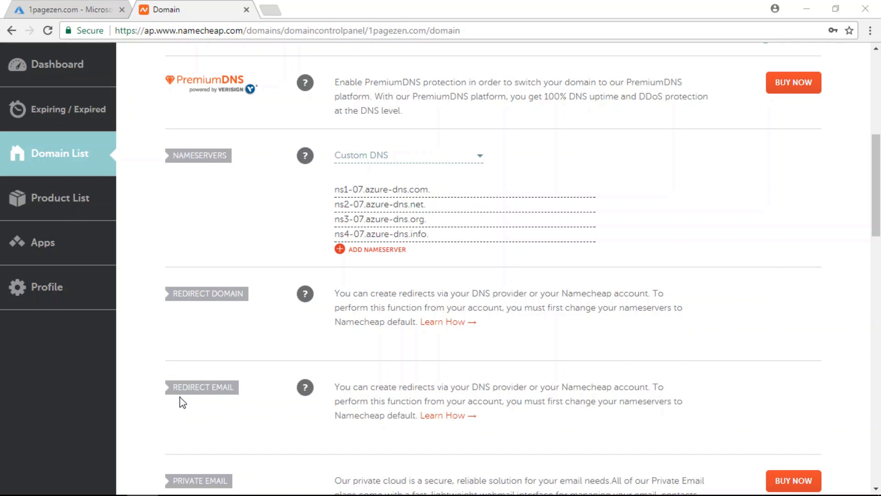
Step: Switch to the incognito browser window showing 1pagezen.com and view the General Settings in its WordPress dashboard
{"action": "mouse_move", "coordinate": [159, 492]}
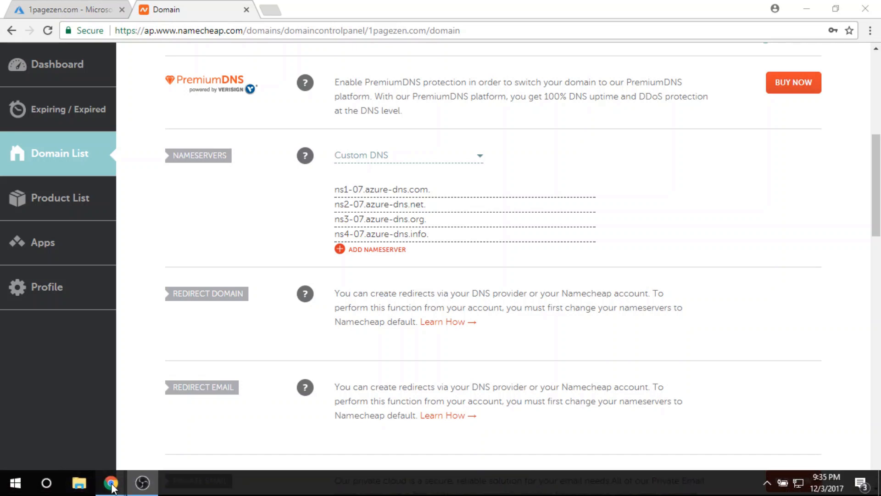
{"action": "mouse_move", "coordinate": [112, 486]}
{"action": "left_click", "coordinate": [324, 416]}
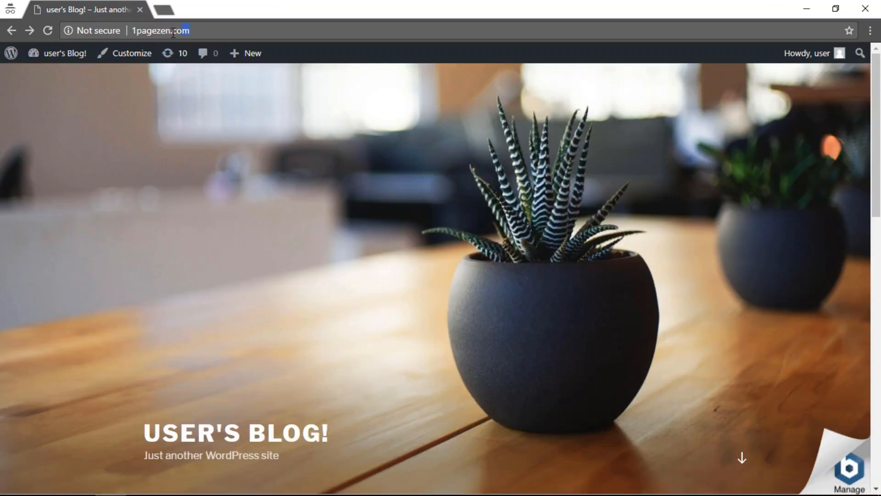
{"action": "left_click", "coordinate": [131, 28]}
{"action": "mouse_move", "coordinate": [57, 55]}
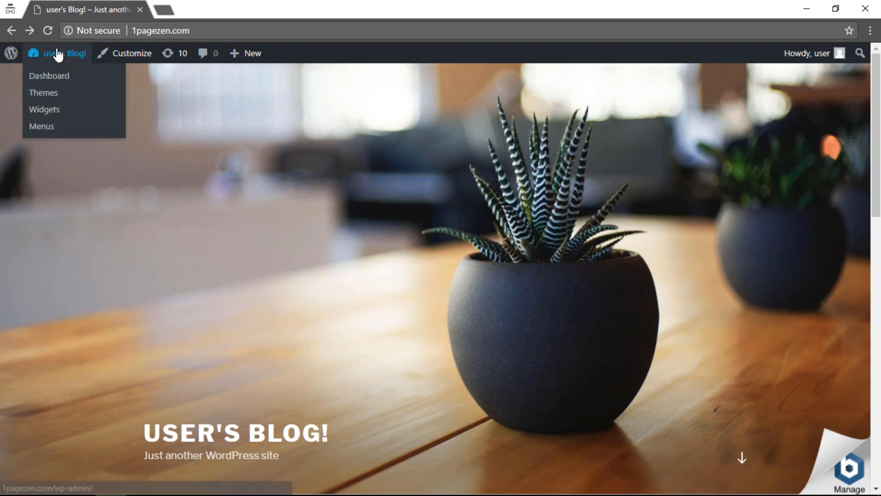
{"action": "left_click", "coordinate": [56, 79]}
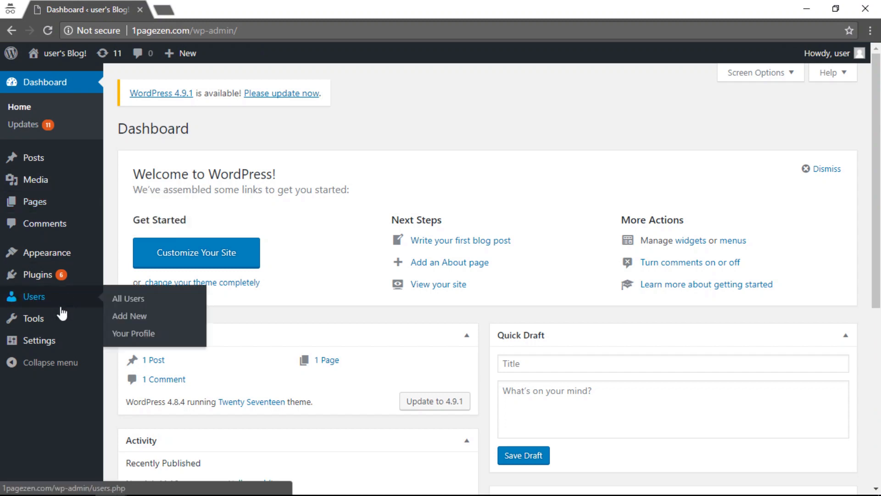
{"action": "left_click", "coordinate": [48, 341]}
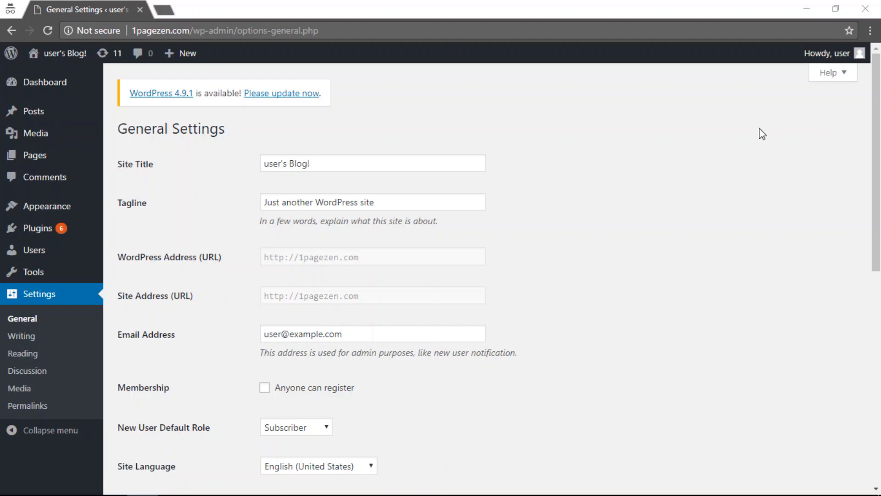
Step: Return to the Azure portal, open the virtual machine wp-test-vm2 from the dashboard and copy its SSH connection command
{"action": "left_click", "coordinate": [809, 10]}
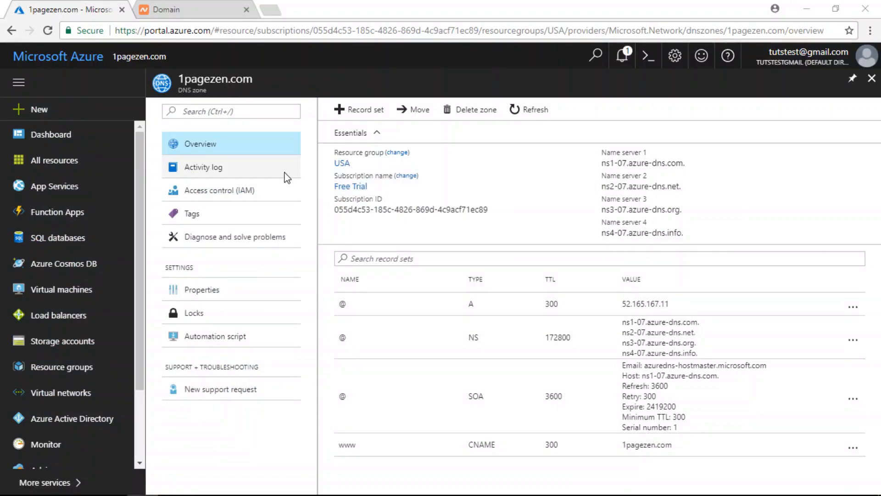
{"action": "left_click", "coordinate": [90, 137]}
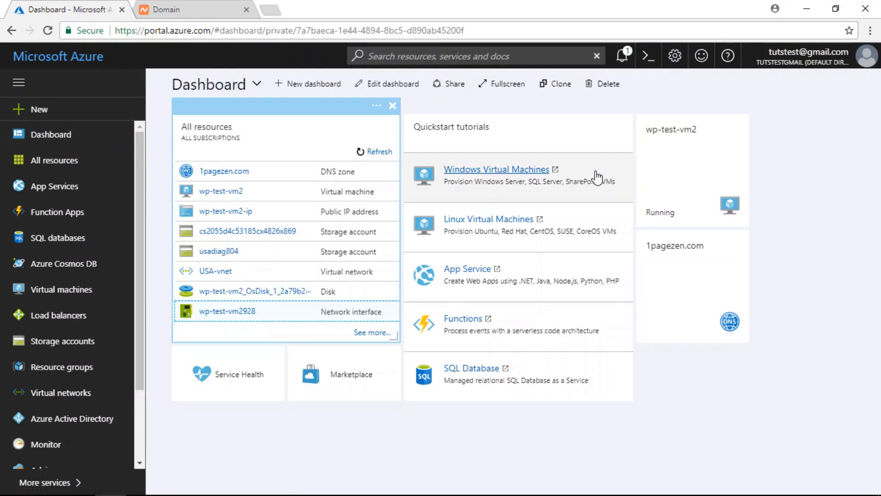
{"action": "left_click", "coordinate": [702, 178]}
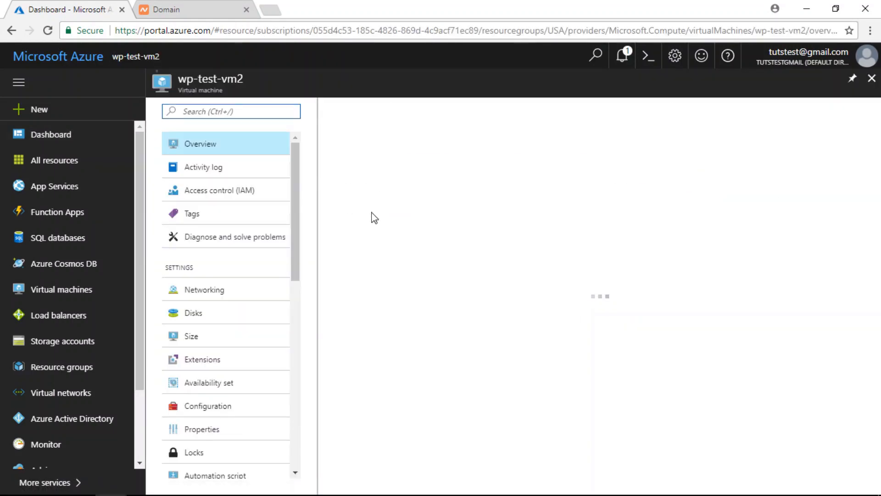
{"action": "left_click", "coordinate": [355, 109]}
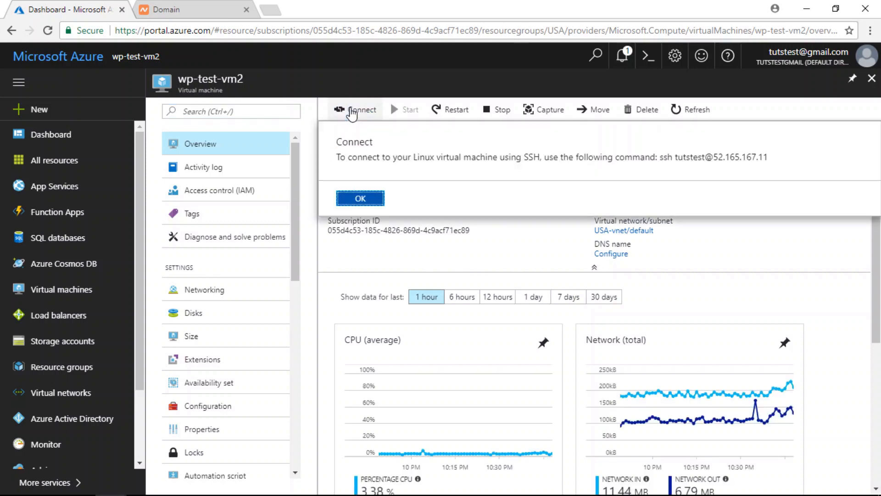
{"action": "left_click_drag", "start_coordinate": [782, 158], "coordinate": [660, 157]}
{"action": "key", "text": "ctrl+c"}
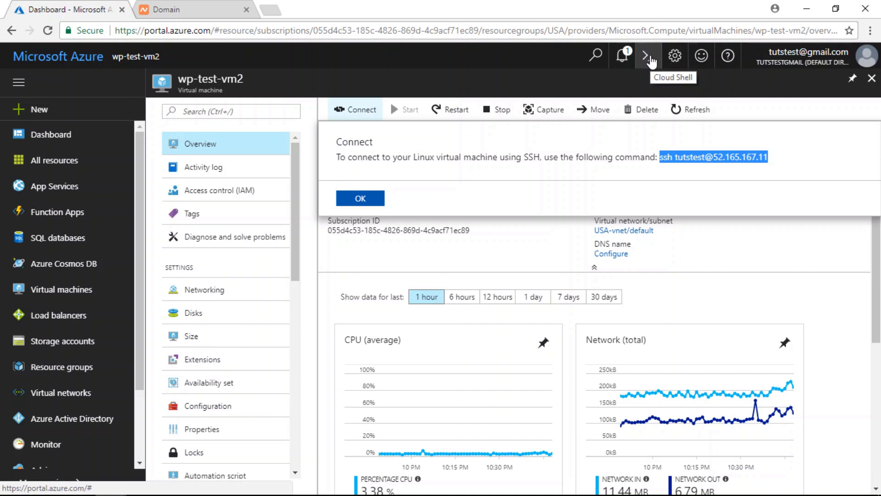
Step: Open Cloud Shell, run the copied SSH command and log in to the virtual machine with the account password
{"action": "left_click", "coordinate": [651, 60]}
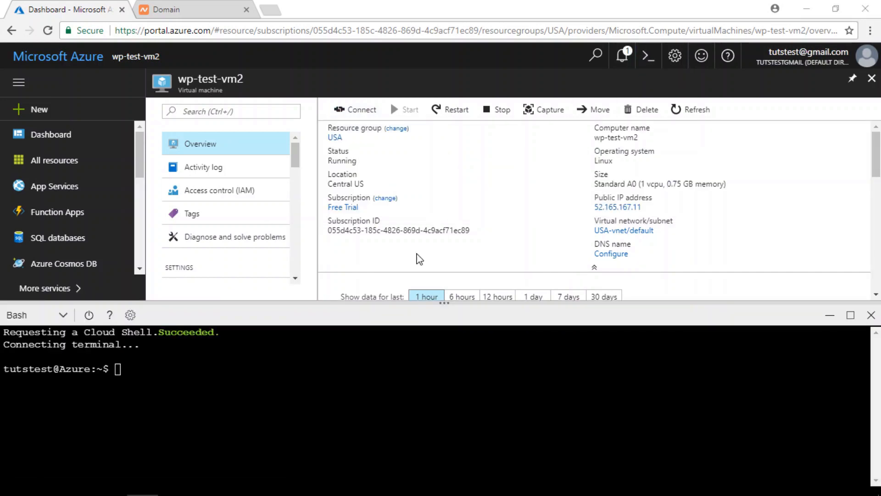
{"action": "left_click", "coordinate": [137, 368]}
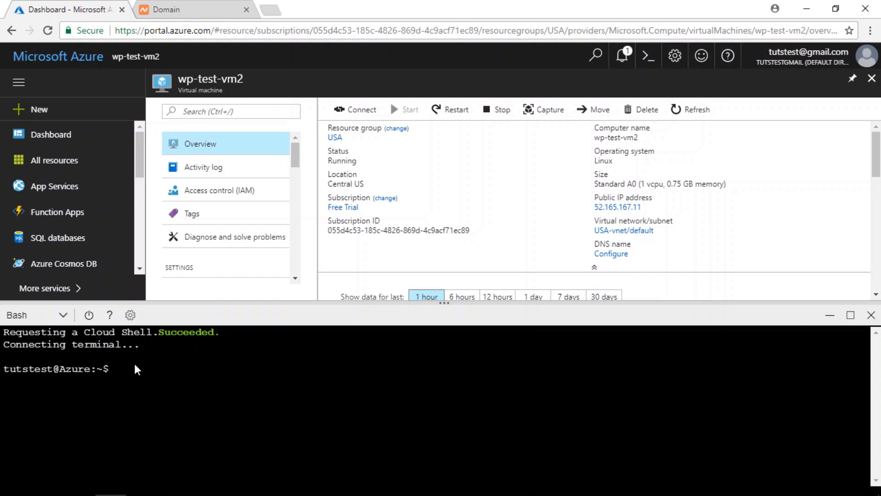
{"action": "key", "text": "ctrl+v"}
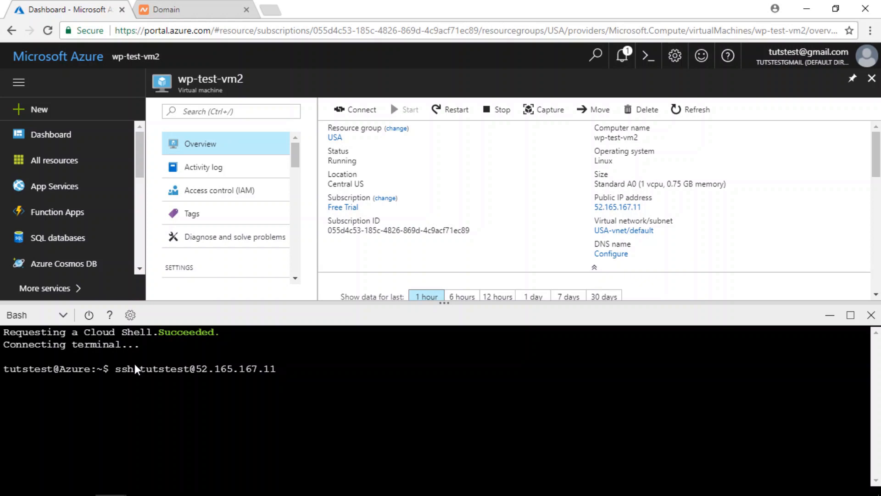
{"action": "key", "text": "Return"}
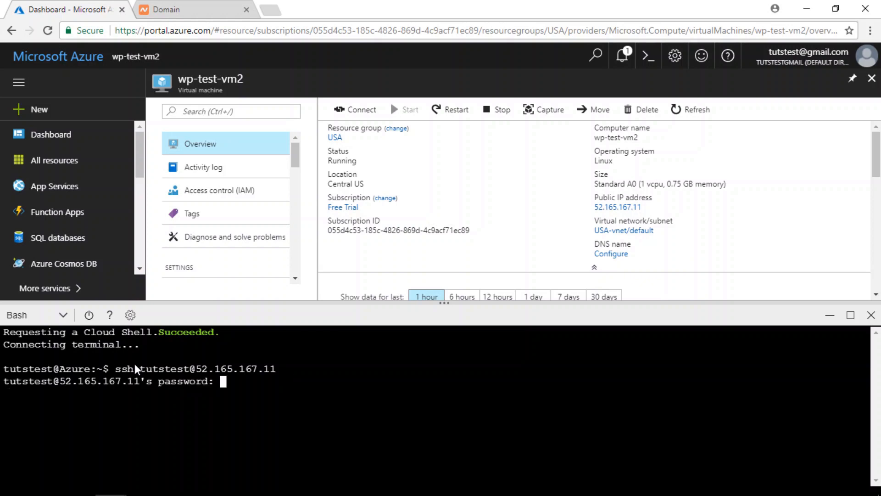
{"action": "key", "text": "Return"}
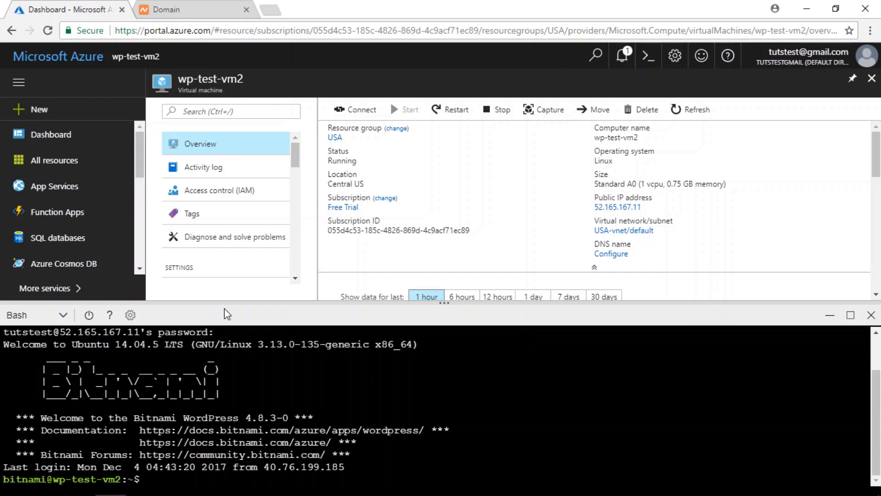
Step: Enlarge the Cloud Shell and open the Apache configuration with sudo nano /opt/bitnami/apache2/conf/bitnami/bitnami.conf
{"action": "left_click_drag", "start_coordinate": [226, 303], "coordinate": [252, 42]}
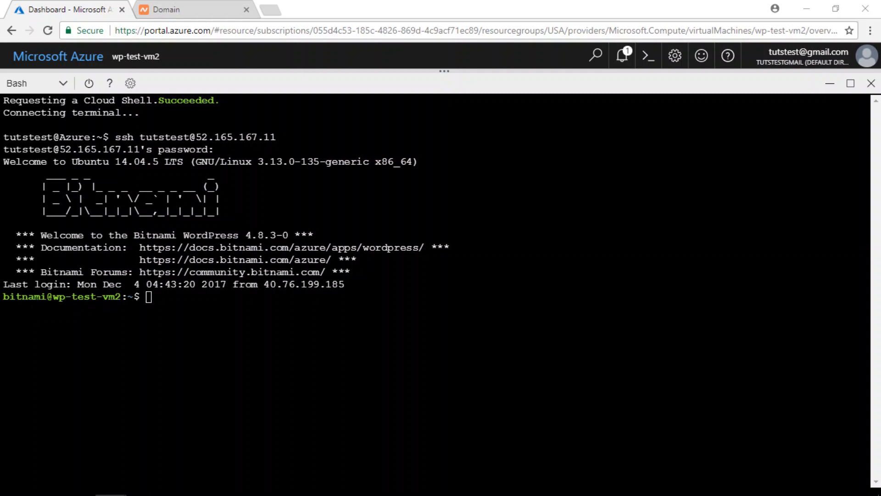
{"action": "left_click", "coordinate": [160, 295]}
{"action": "type", "text": "sudo nano /opt/bitnami/apache2/conf/bitnami/bitnami.conf"}
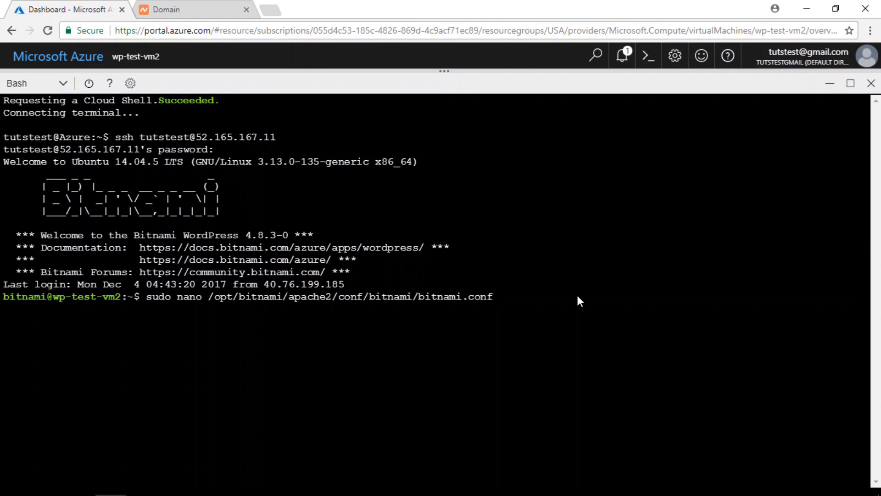
{"action": "key", "text": "Return"}
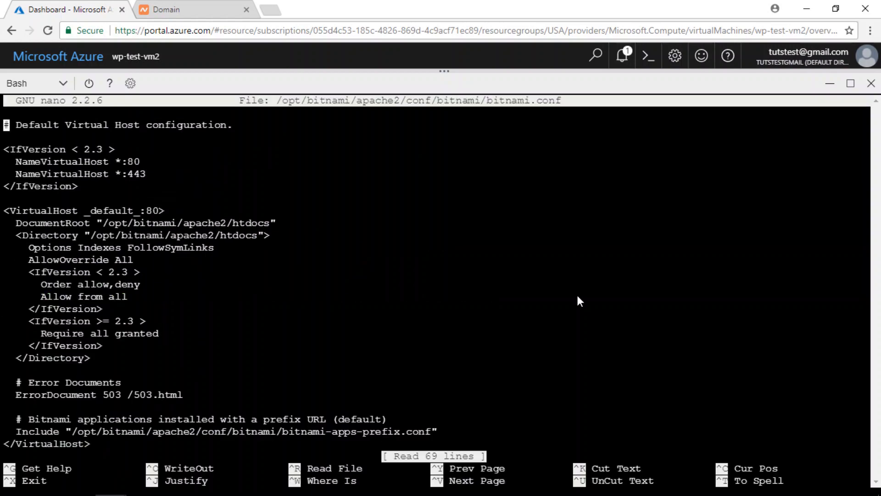
Step: Insert three blank lines below the <VirtualHost _default_:80> line in bitnami.conf and place the cursor on the second one
{"action": "key", "text": "Down"}
{"action": "key", "text": "Down"}
{"action": "key", "text": "Down"}
{"action": "key", "text": "Down"}
{"action": "key", "text": "Down"}
{"action": "key", "text": "Down"}
{"action": "key", "text": "Down"}
{"action": "key", "text": "Down"}
{"action": "key", "text": "Return"}
{"action": "key", "text": "Return"}
{"action": "key", "text": "Return"}
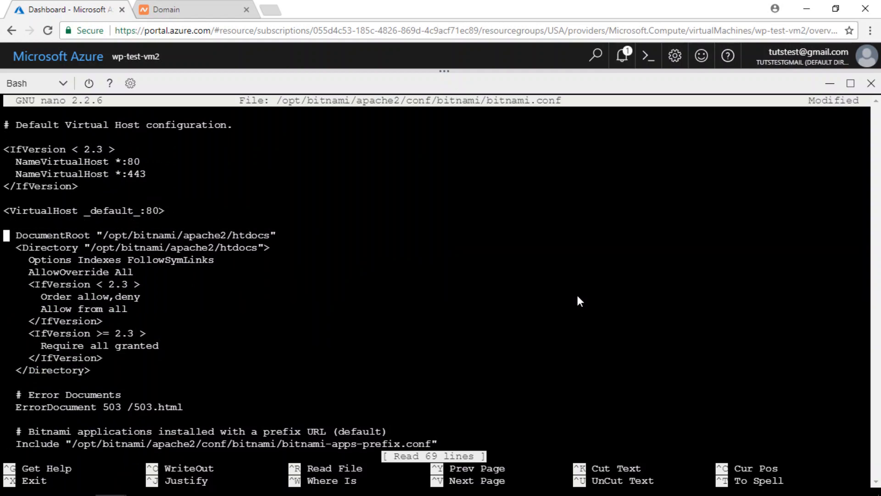
{"action": "key", "text": "Up"}
{"action": "key", "text": "Up"}
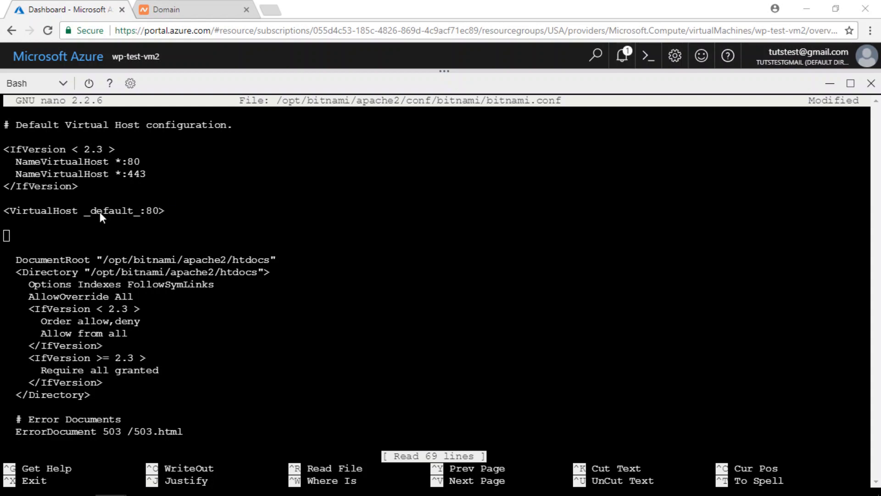
{"action": "double_click", "coordinate": [24, 241]}
{"action": "left_click", "coordinate": [17, 239]}
{"action": "type", "text": "RewriteEngine On RewriteCond %{HTTP_HOST} !^www\\. [NC] RewriteRule ^(.*)$ http://www.%{HTTP_HOST}%{REQUEST_URI} [R=301,L]"}
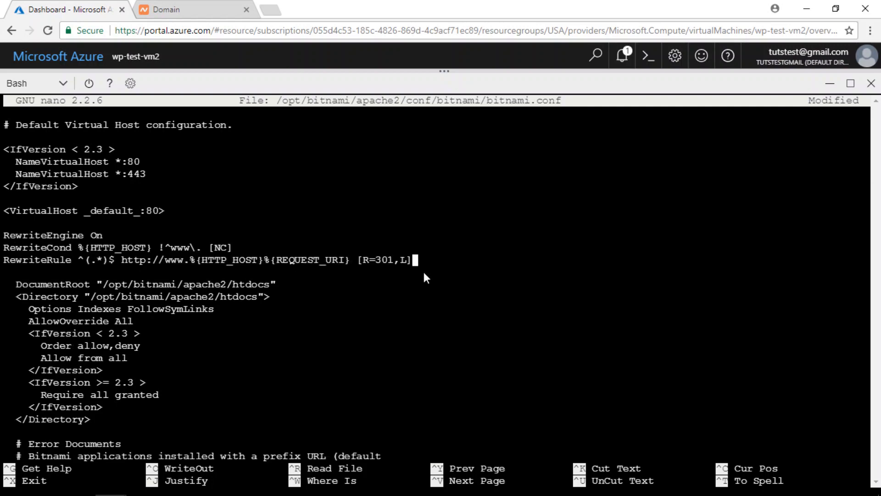
Step: Save the modified bitnami.conf under its existing name and exit nano
{"action": "key", "text": "ctrl+x"}
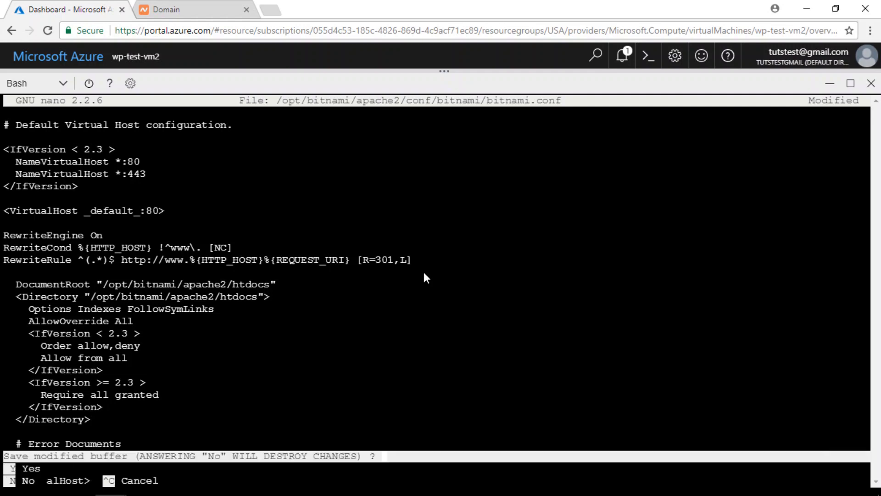
{"action": "key", "text": "y"}
{"action": "key", "text": "Return"}
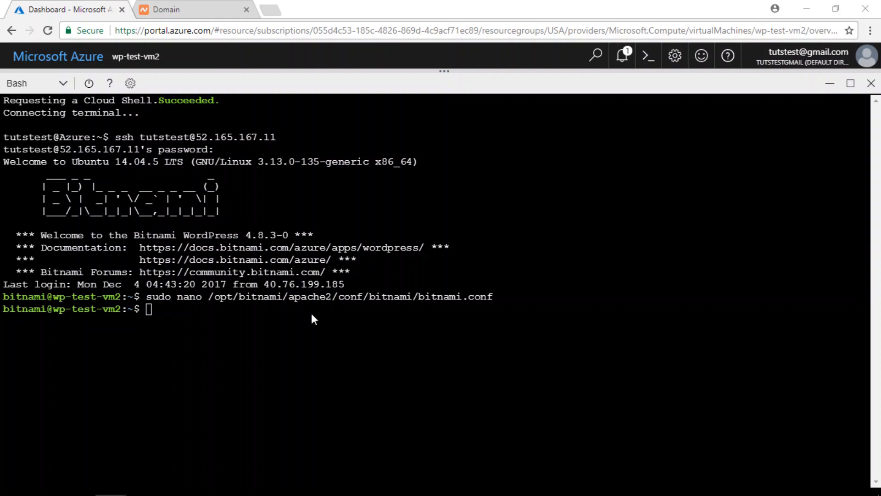
Step: Restart Apache on the virtual machine with sudo /opt/bitnami/ctlscript.sh restart apache
{"action": "left_click", "coordinate": [164, 308]}
{"action": "key", "text": "ctrl+v"}
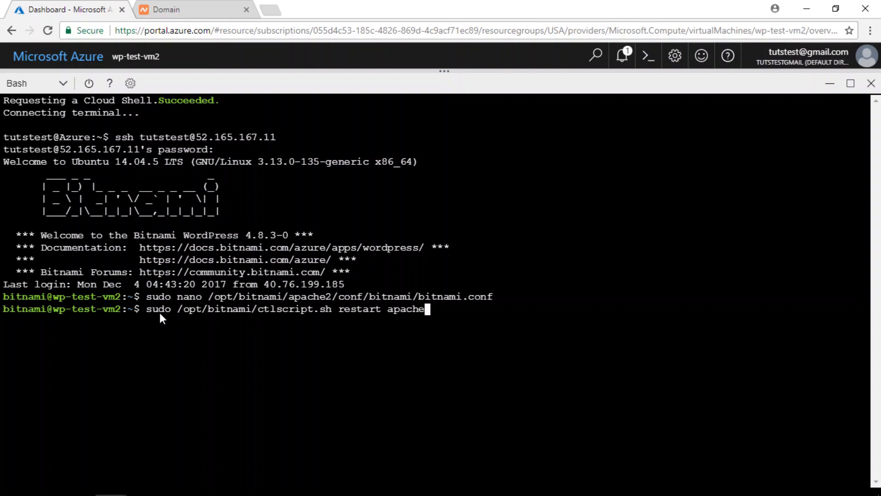
{"action": "key", "text": "Return"}
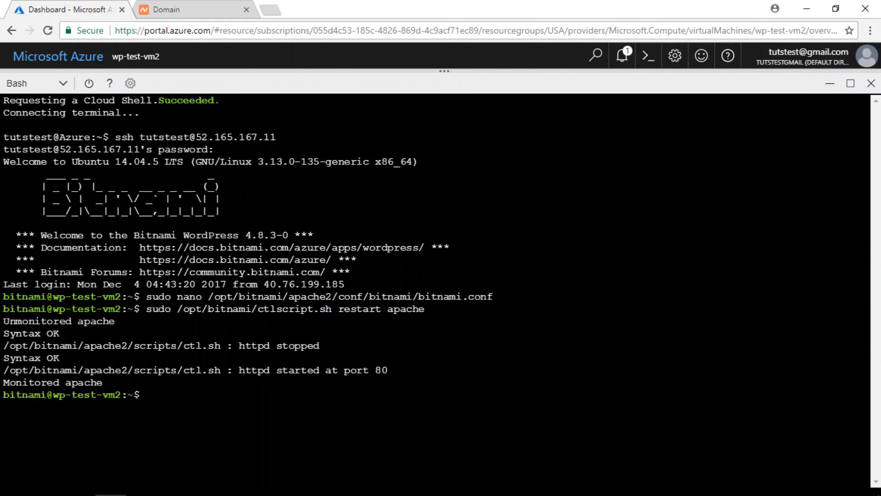
Step: Switch to the WordPress General Settings browser window, load 1pagezen.com without www, and check the address for the www prefix
{"action": "mouse_move", "coordinate": [294, 495]}
{"action": "mouse_move", "coordinate": [110, 482]}
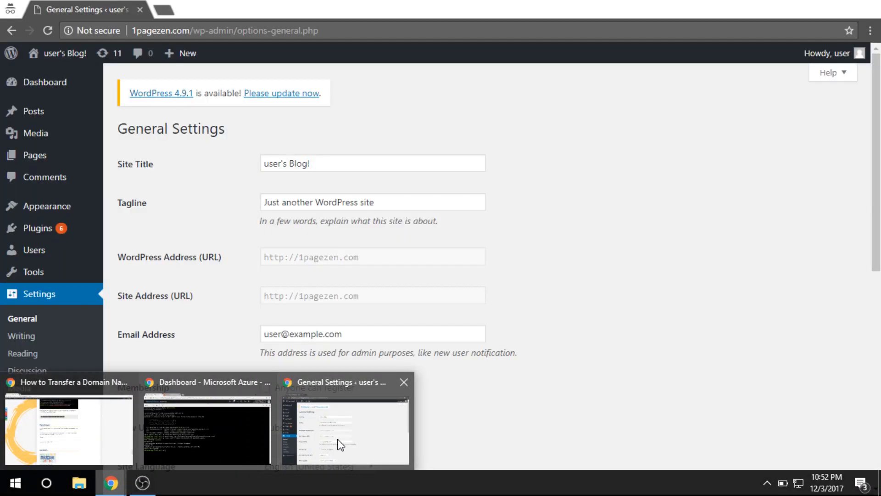
{"action": "left_click", "coordinate": [304, 447]}
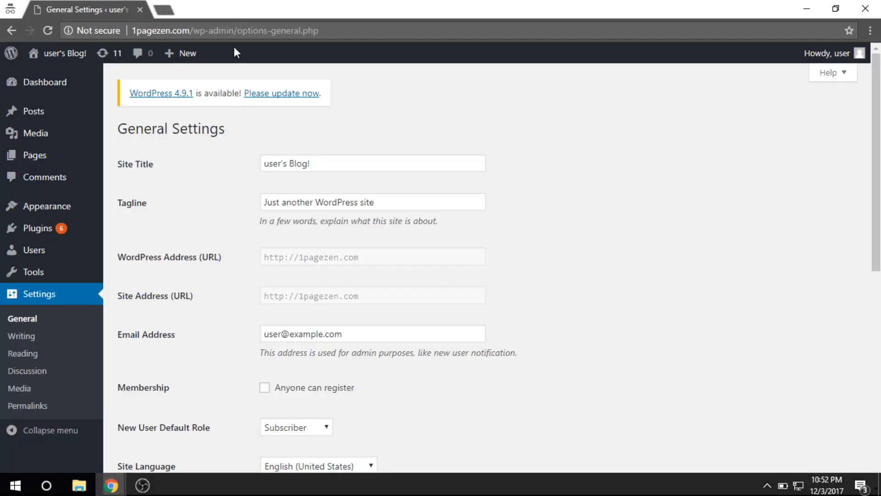
{"action": "left_click", "coordinate": [223, 31]}
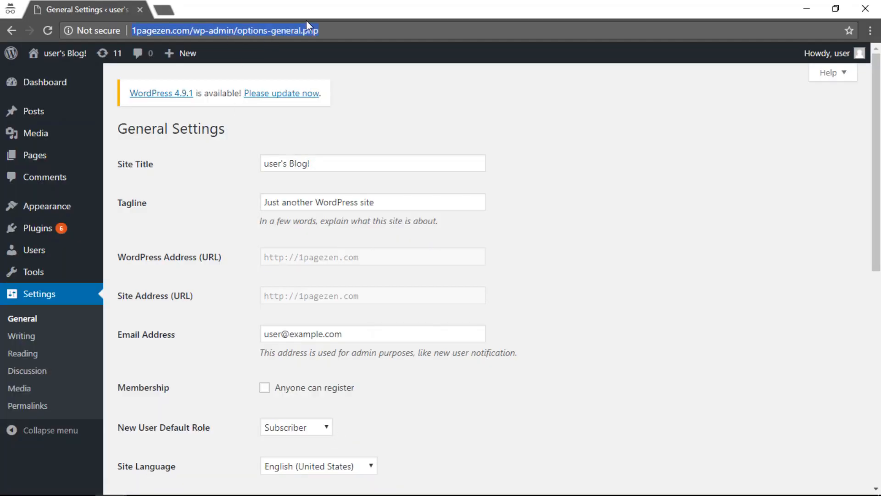
{"action": "left_click_drag", "start_coordinate": [325, 36], "coordinate": [192, 31]}
{"action": "key", "text": "BackSpace"}
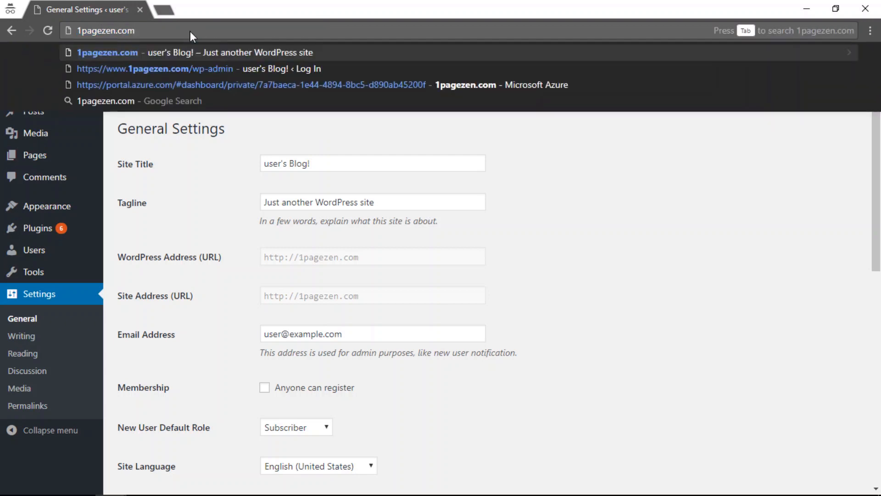
{"action": "key", "text": "Return"}
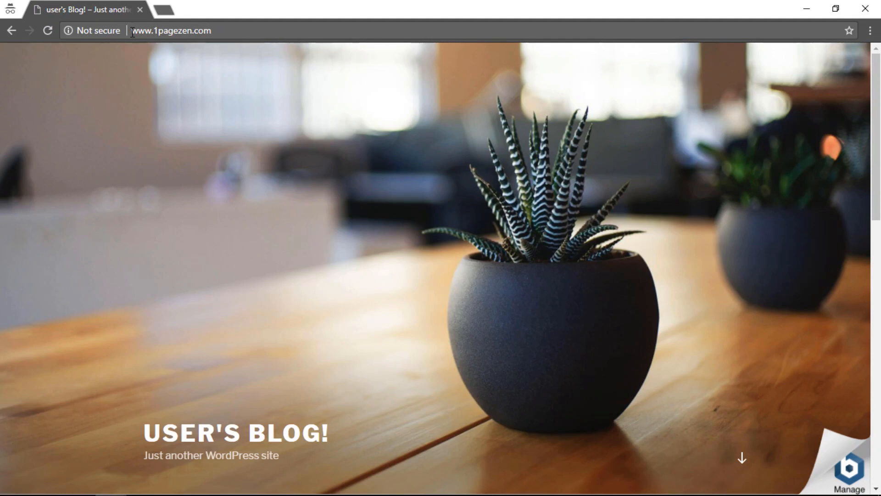
{"action": "left_click", "coordinate": [134, 28]}
{"action": "left_click_drag", "start_coordinate": [133, 29], "coordinate": [155, 28]}
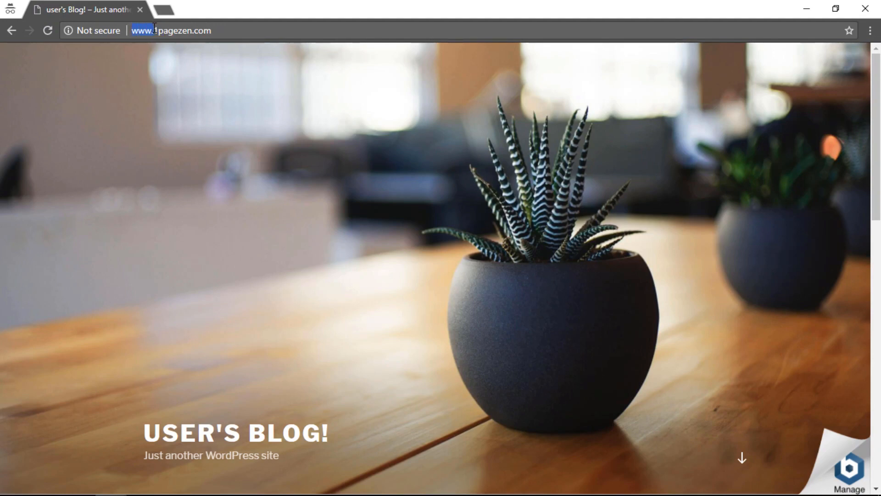